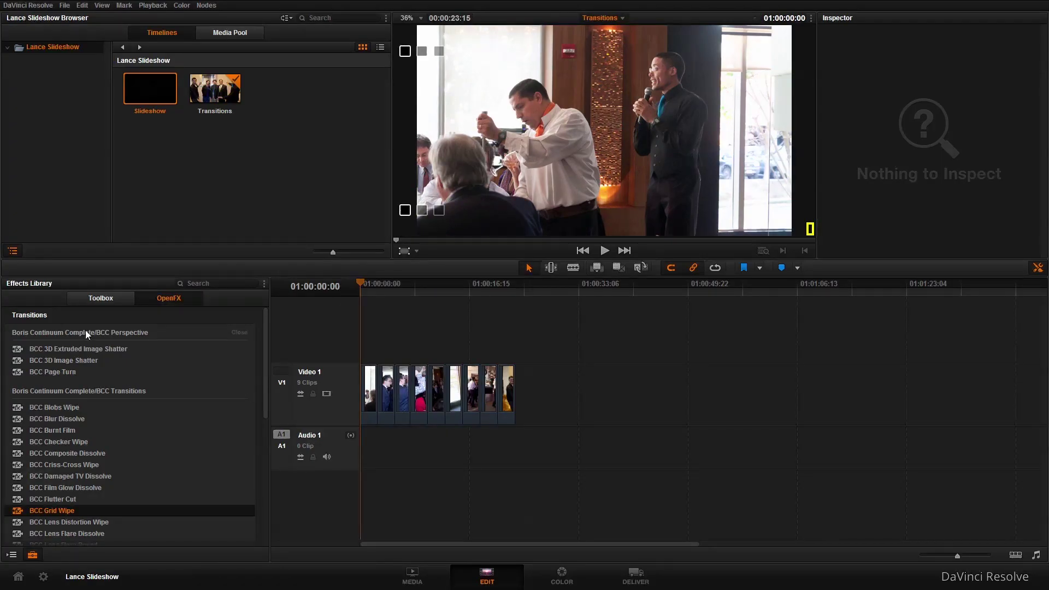
Step: Scroll through the BCC Transitions list in the OpenFX Effects Library
{"action": "scroll", "coordinate": [171, 414], "scroll_direction": "down", "scroll_amount": 5}
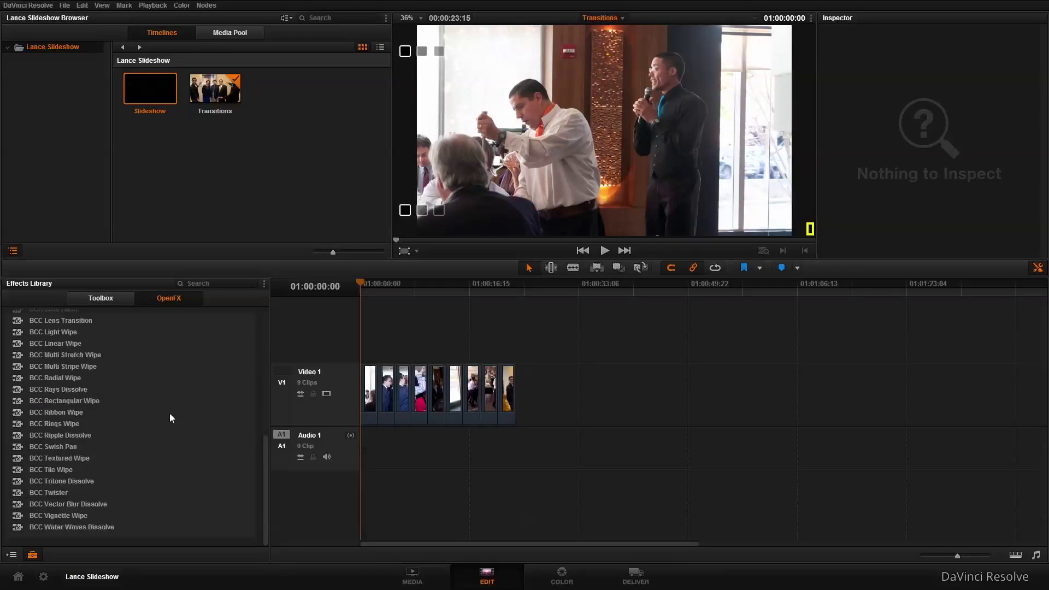
{"action": "scroll", "coordinate": [73, 450], "scroll_direction": "up", "scroll_amount": 5}
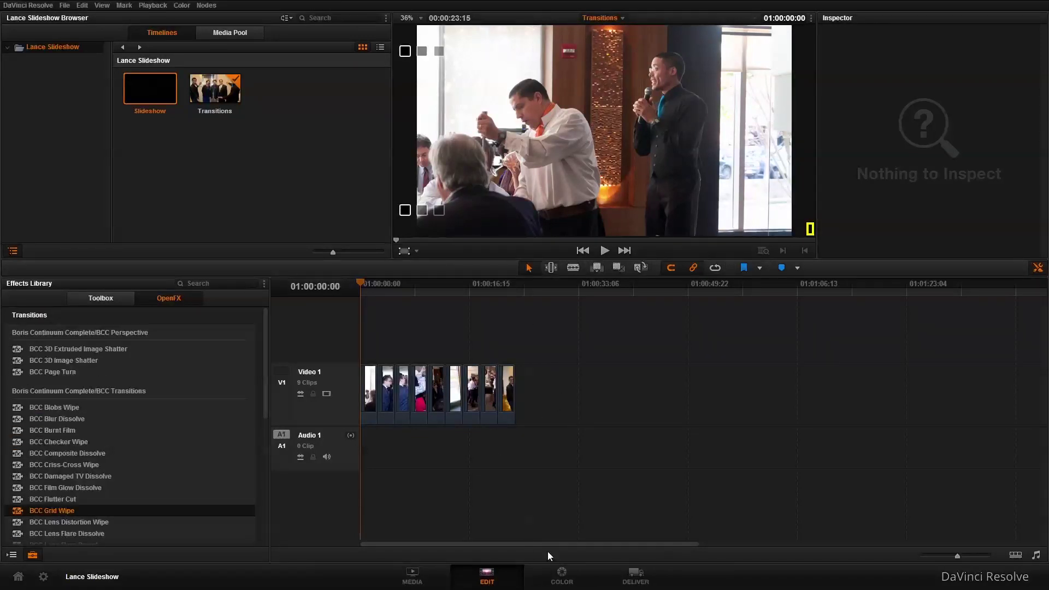
Step: On the Color page, apply BCC FX Browser from the OpenFX library to node 01
{"action": "left_click", "coordinate": [563, 577]}
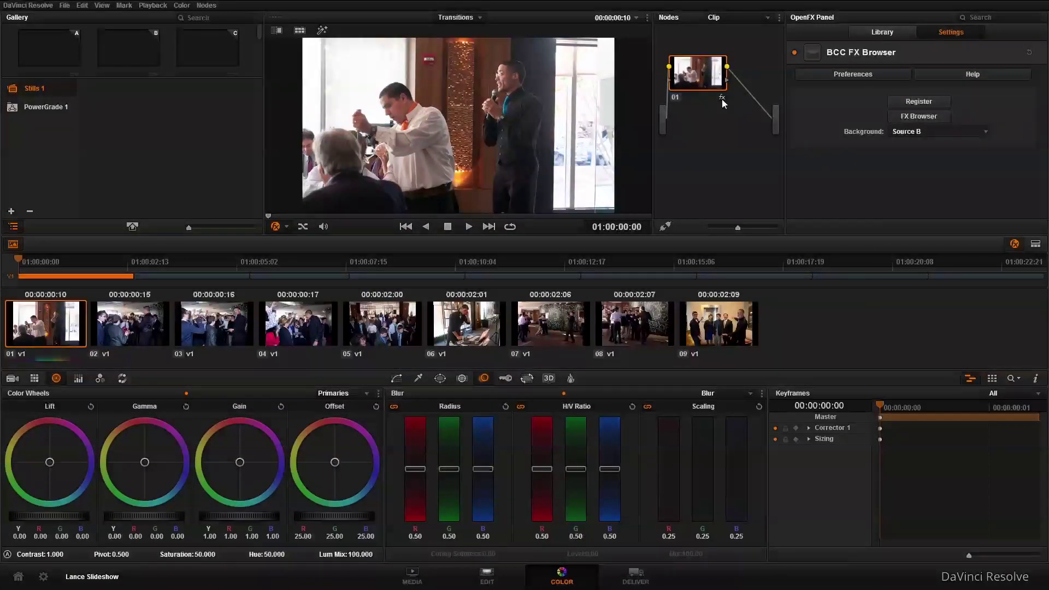
{"action": "left_click", "coordinate": [897, 32]}
{"action": "left_click_drag", "start_coordinate": [851, 141], "coordinate": [711, 72]}
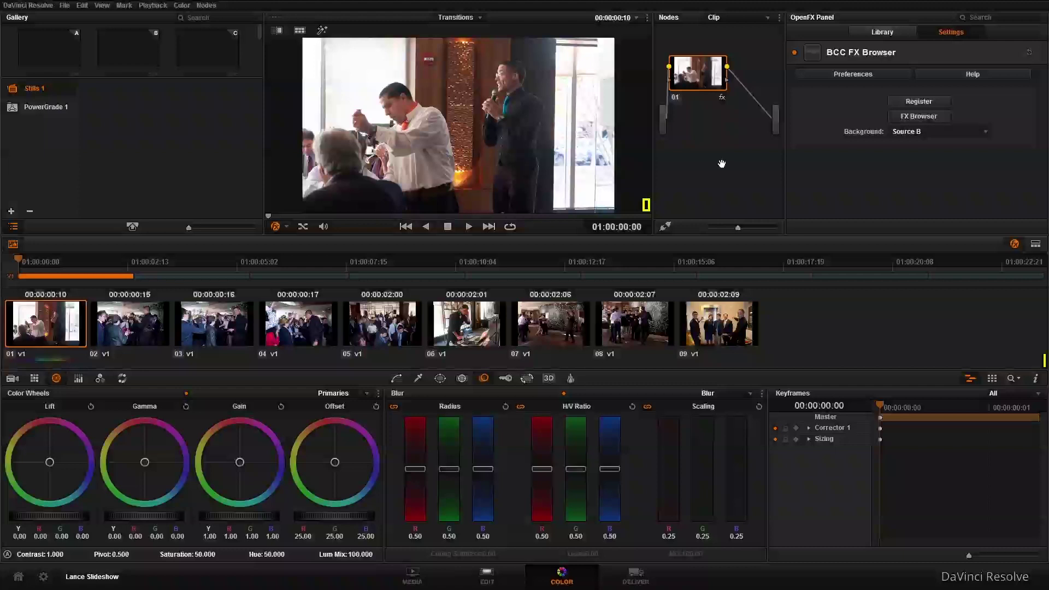
{"action": "left_click", "coordinate": [917, 116]}
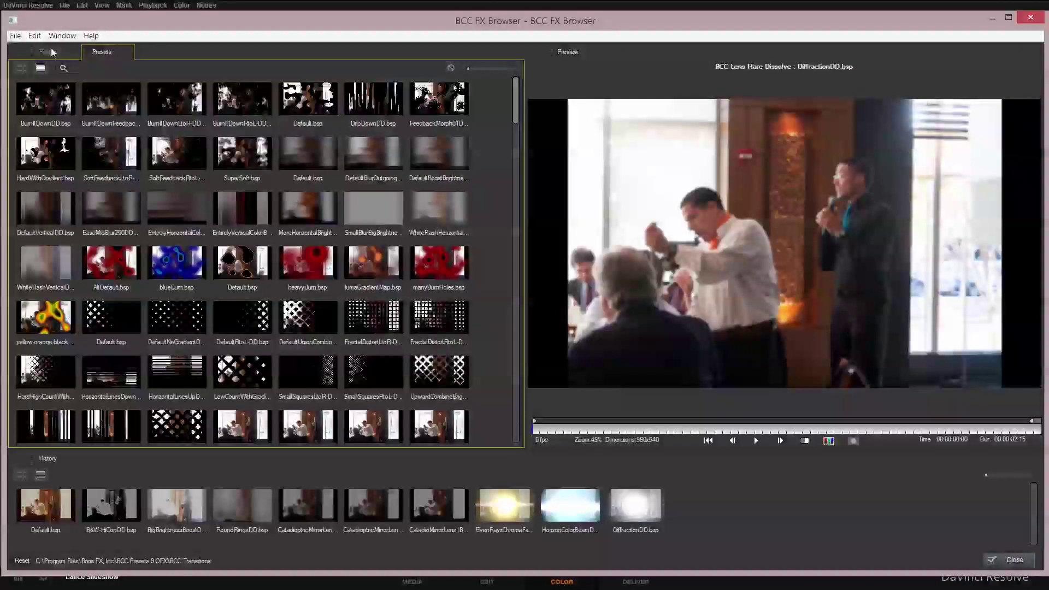
{"action": "left_click", "coordinate": [48, 51]}
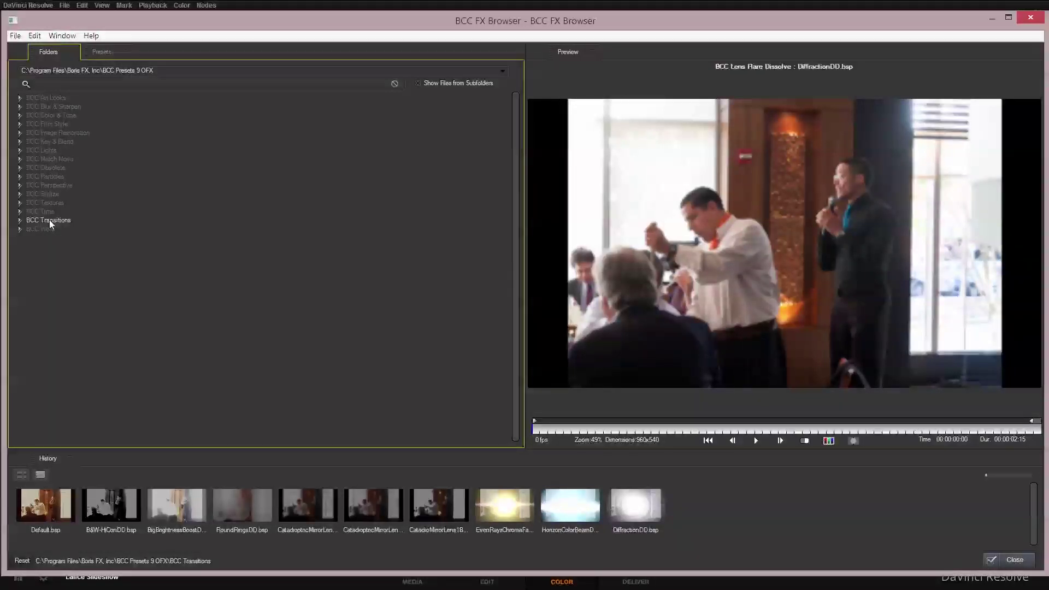
{"action": "left_click", "coordinate": [100, 51]}
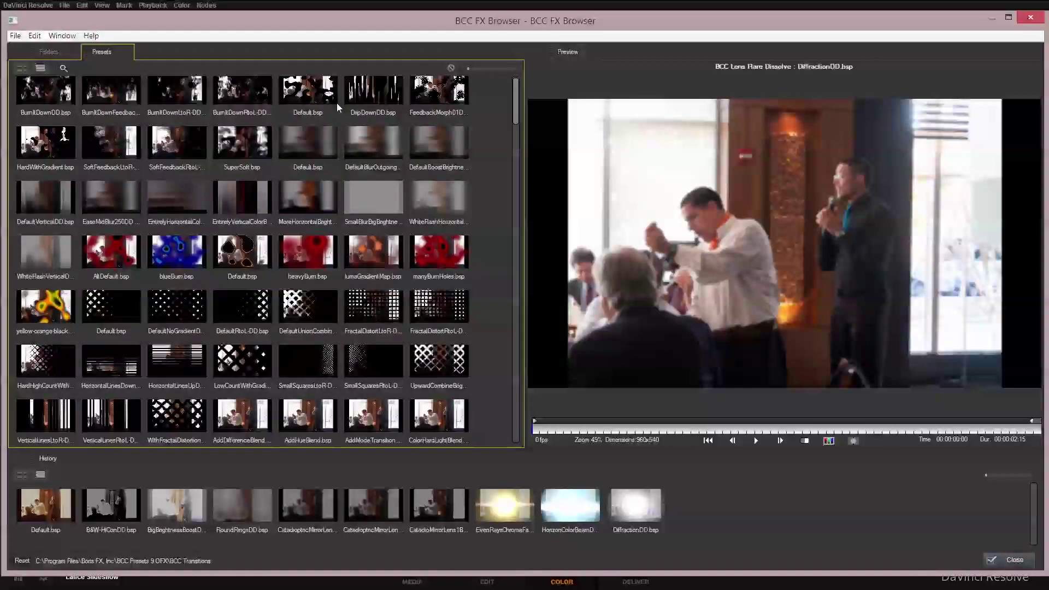
{"action": "scroll", "coordinate": [328, 109], "scroll_direction": "down", "scroll_amount": 2}
Step: Preview the heavyBurn preset, then load ColorHardLightBlend
{"action": "left_click", "coordinate": [309, 175]}
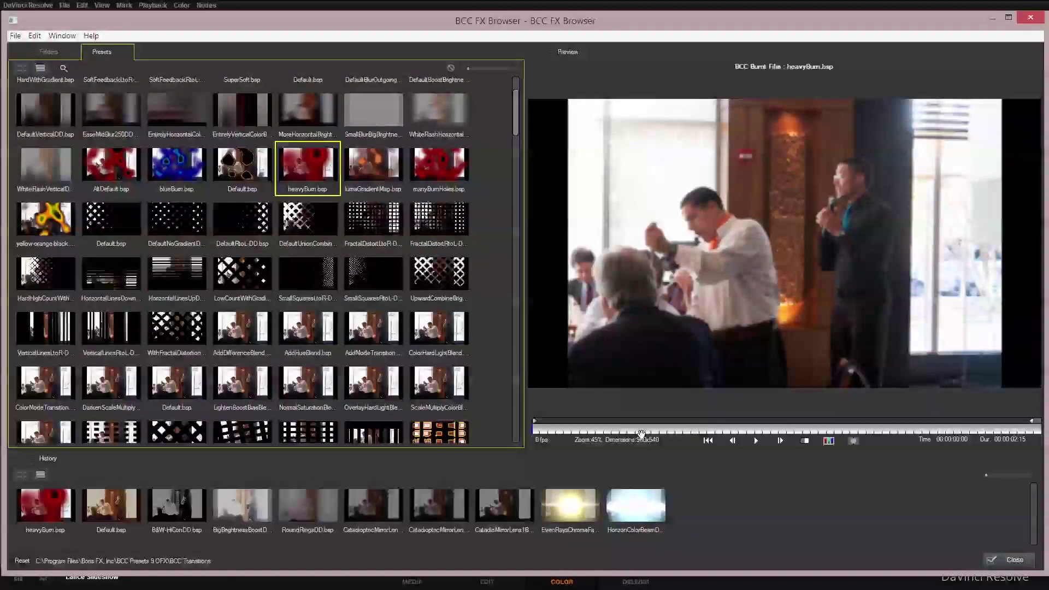
{"action": "mouse_move", "coordinate": [550, 434]}
{"action": "left_mouse_down"}
{"action": "mouse_move", "coordinate": [904, 422]}
{"action": "mouse_move", "coordinate": [539, 418]}
{"action": "mouse_move", "coordinate": [886, 424]}
{"action": "mouse_move", "coordinate": [564, 427]}
{"action": "left_mouse_up"}
{"action": "left_click", "coordinate": [434, 343]}
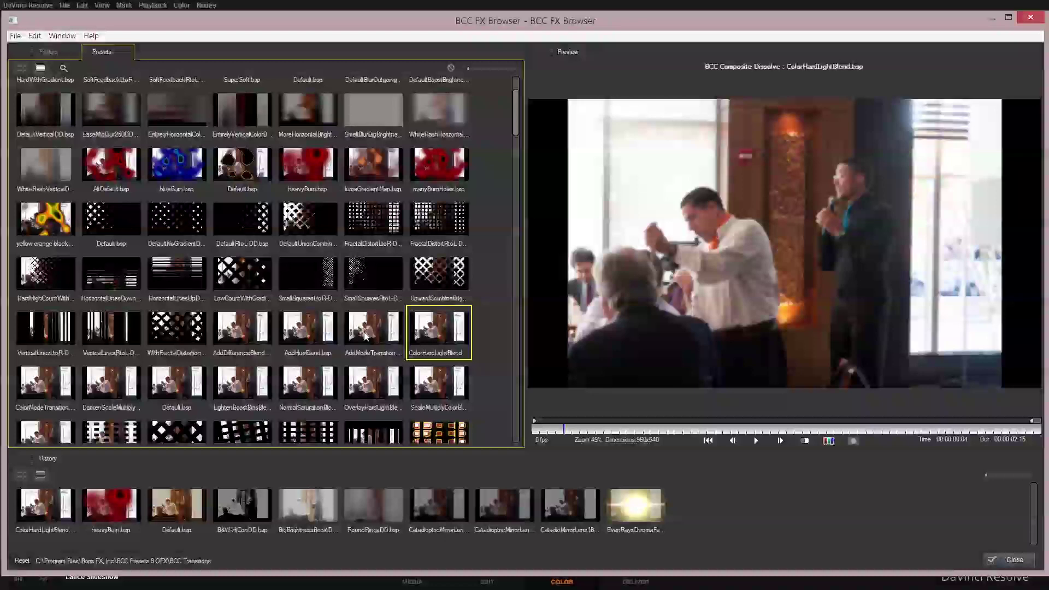
{"action": "scroll", "coordinate": [361, 330], "scroll_direction": "up", "scroll_amount": 3}
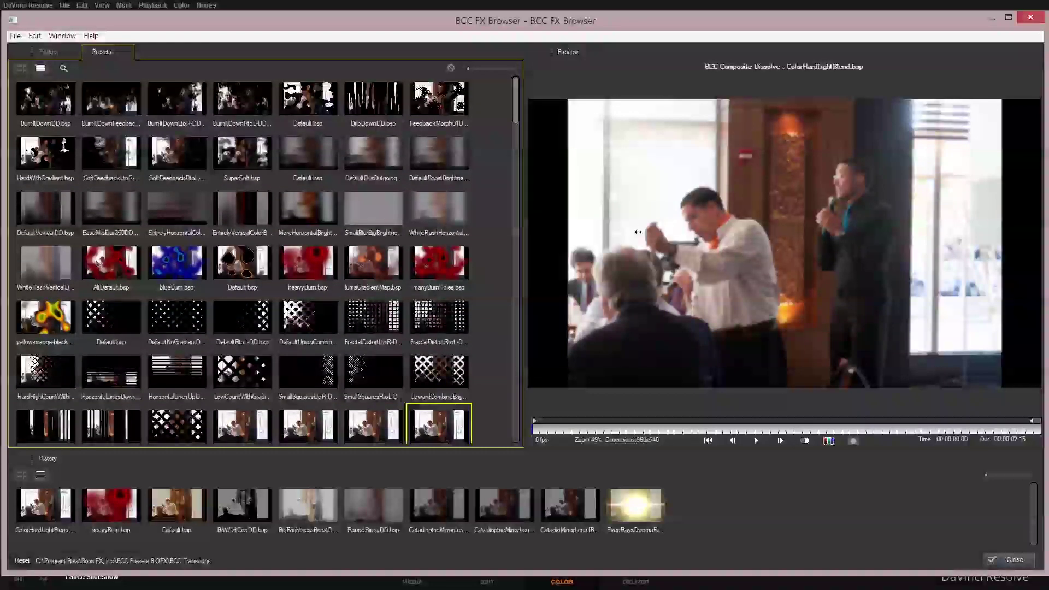
{"action": "left_click", "coordinate": [643, 232]}
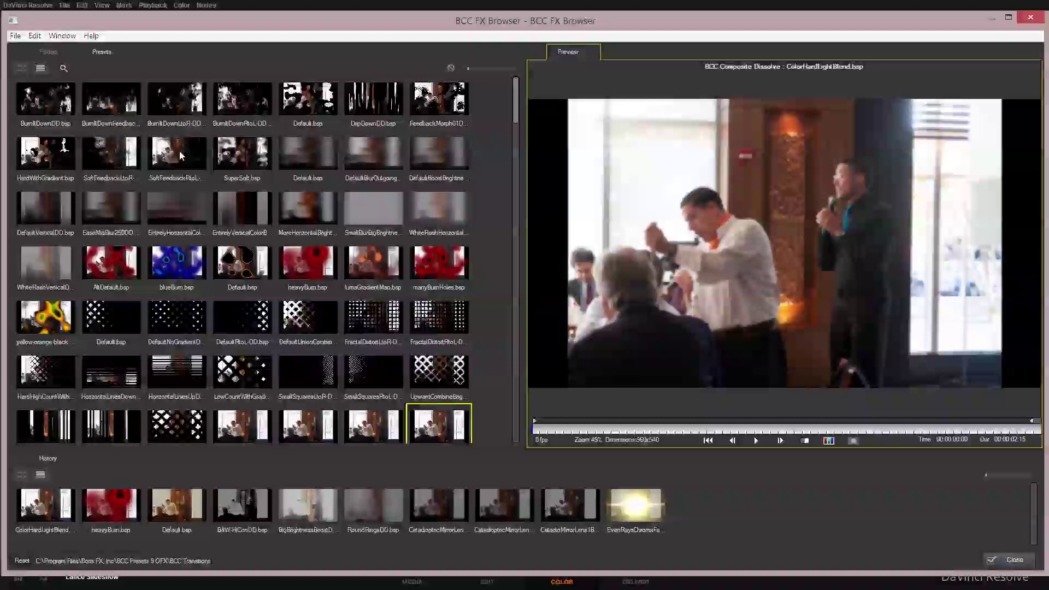
Step: Load and play the DripDownDD and SuperSoft presets in the Preview panel
{"action": "left_click", "coordinate": [362, 106]}
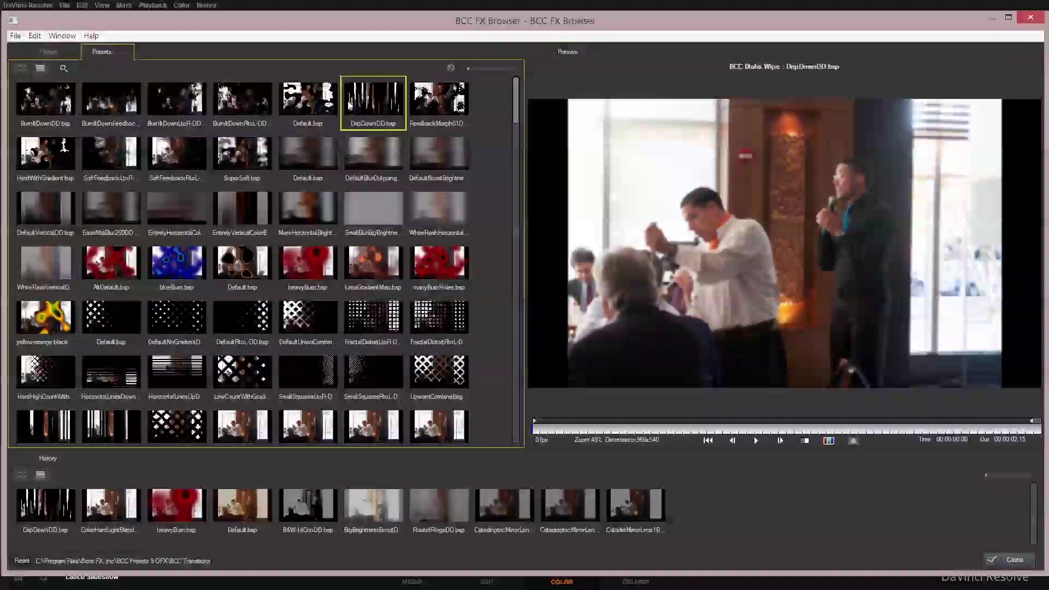
{"action": "left_click", "coordinate": [544, 442]}
{"action": "key", "text": "space"}
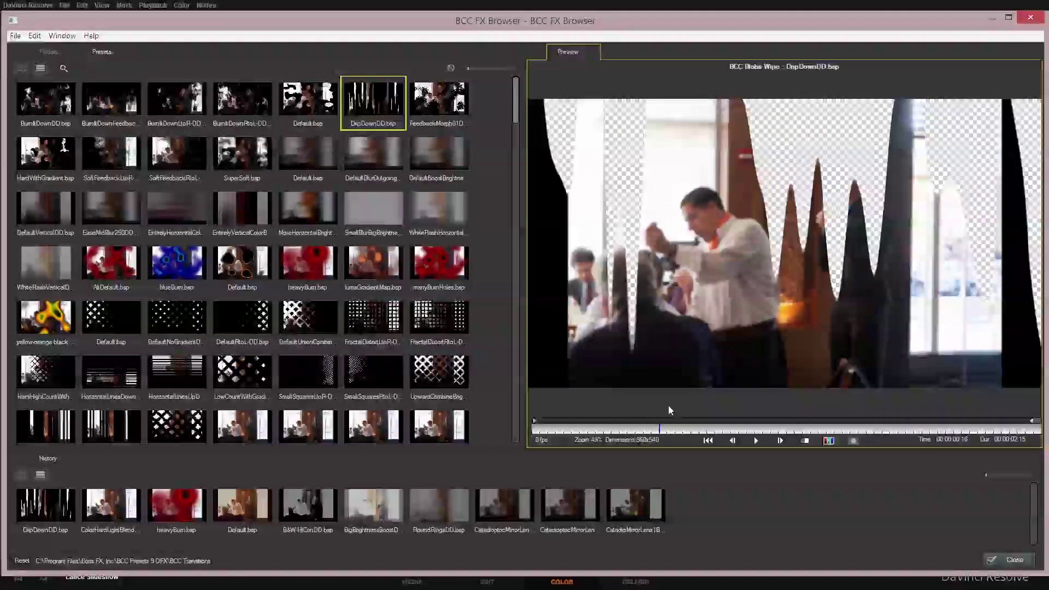
{"action": "left_click", "coordinate": [246, 174]}
{"action": "left_click", "coordinate": [560, 438]}
{"action": "key", "text": "space"}
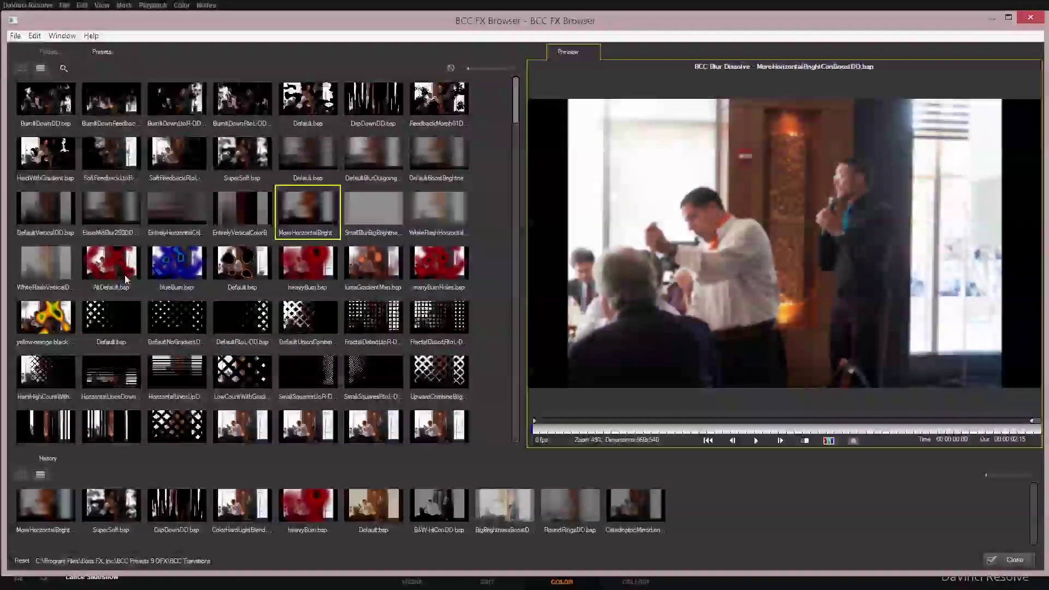
Step: Load the yellow-orange-black burn preset and play its preview
{"action": "left_click", "coordinate": [46, 318]}
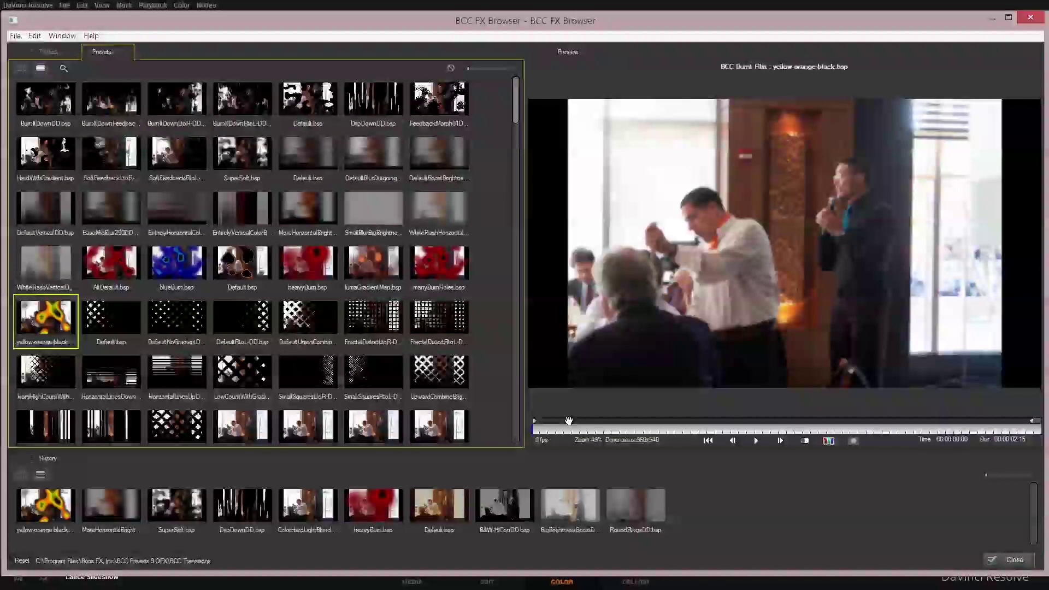
{"action": "left_click", "coordinate": [755, 441]}
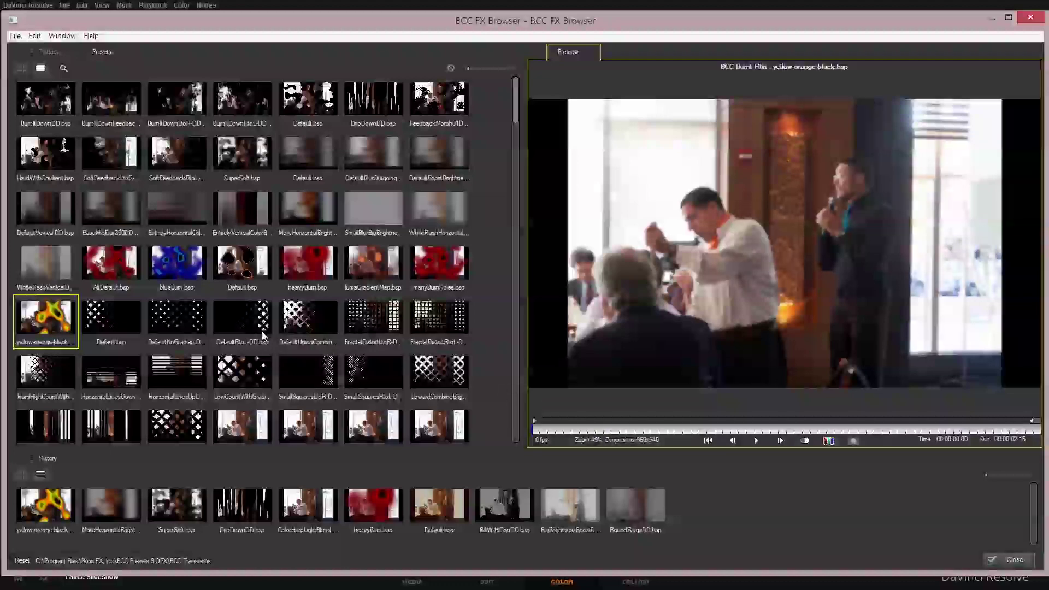
{"action": "scroll", "coordinate": [255, 326], "scroll_direction": "down", "scroll_amount": 1}
{"action": "scroll", "coordinate": [255, 326], "scroll_direction": "down", "scroll_amount": 1}
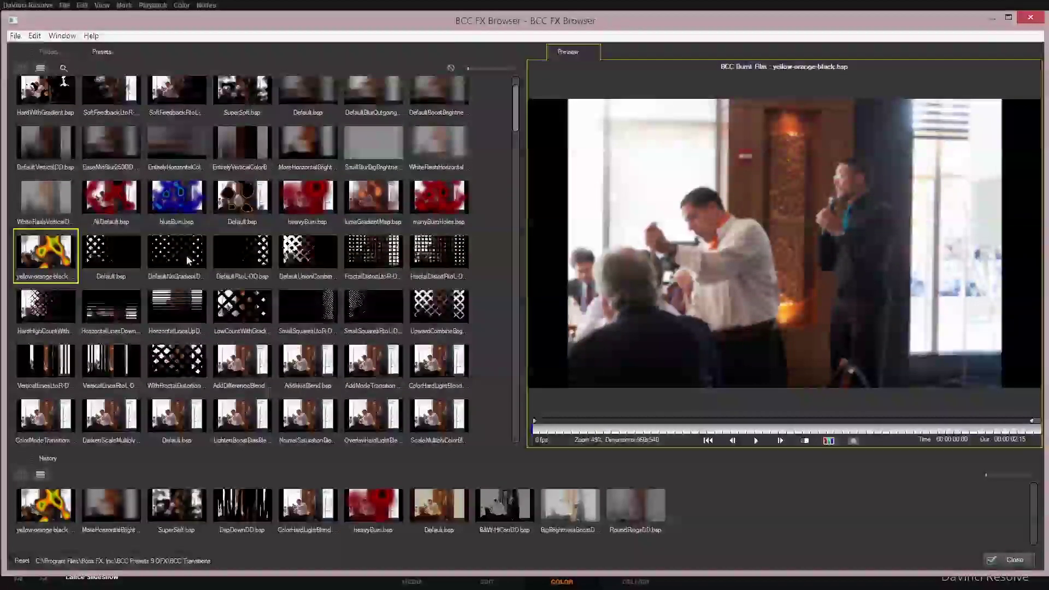
Step: Play DefaultNoGradientDD and the next Checker Wipe preset, scrubbing through the wipe
{"action": "left_click", "coordinate": [178, 259]}
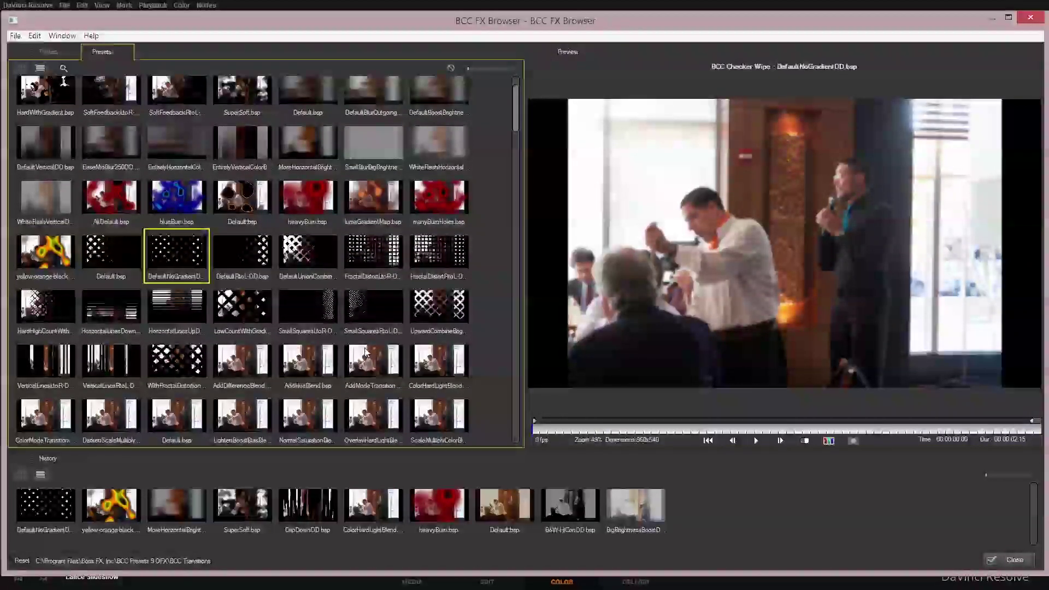
{"action": "left_click", "coordinate": [535, 430]}
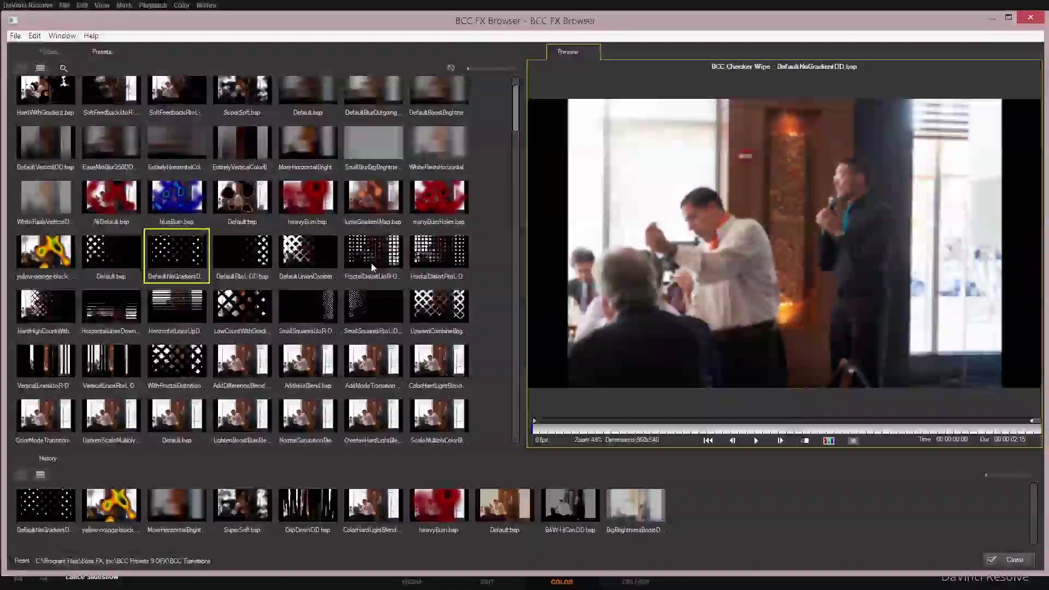
{"action": "left_click", "coordinate": [354, 260]}
{"action": "left_click", "coordinate": [535, 431]}
{"action": "left_click_drag", "start_coordinate": [708, 431], "coordinate": [532, 430]}
Step: Try SmallSquaresRtoL-DD, HorizontalLinesUpDD and VerticalLinesLtoR-DD, playing the vertical lines wipe
{"action": "left_click", "coordinate": [350, 313]}
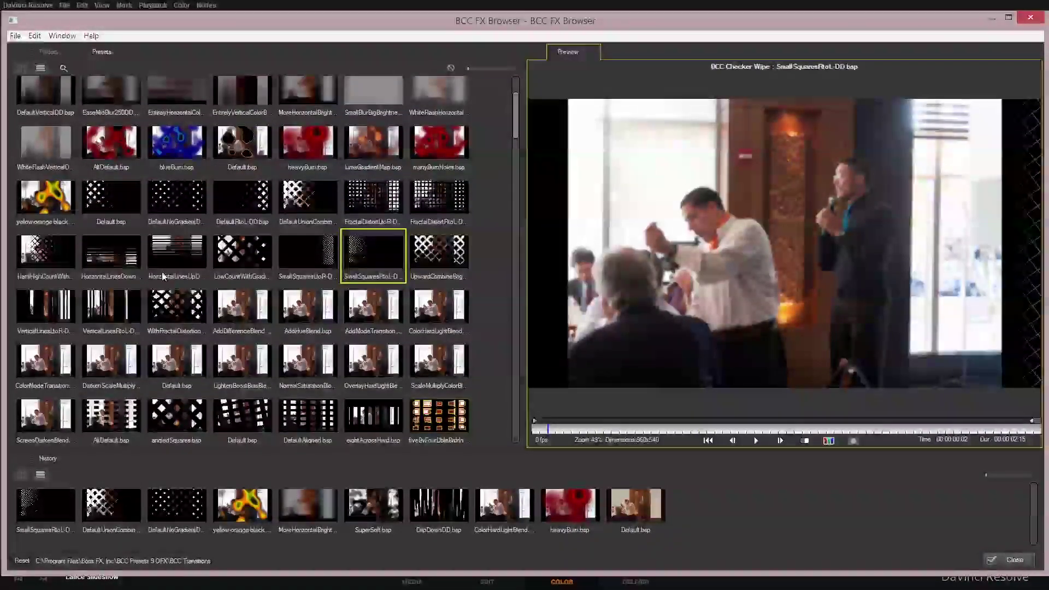
{"action": "left_click", "coordinate": [165, 274]}
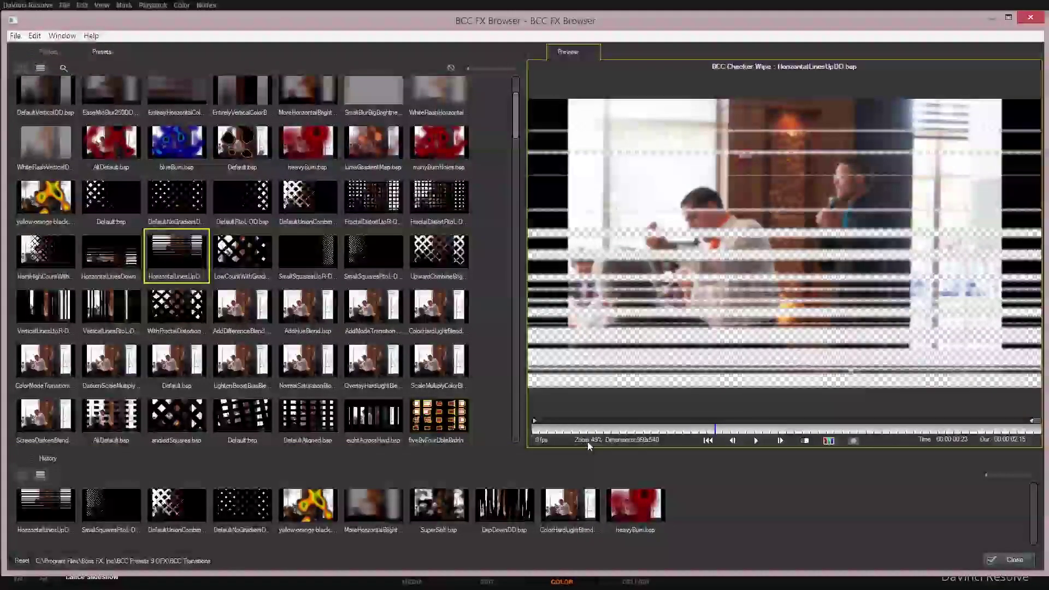
{"action": "left_click", "coordinate": [48, 312]}
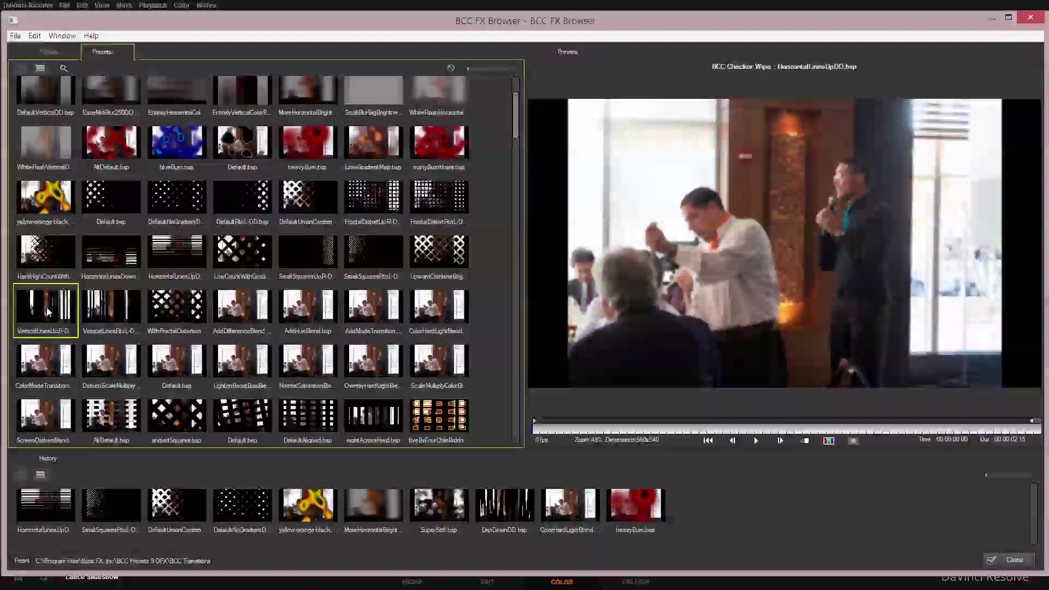
{"action": "left_click", "coordinate": [538, 430]}
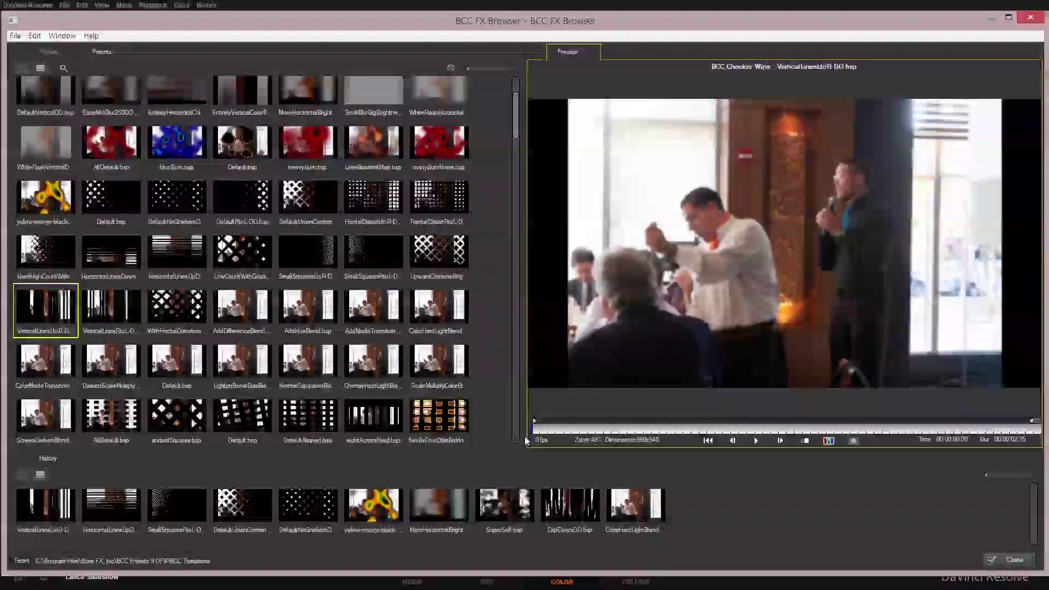
{"action": "scroll", "coordinate": [393, 339], "scroll_direction": "down", "scroll_amount": 2}
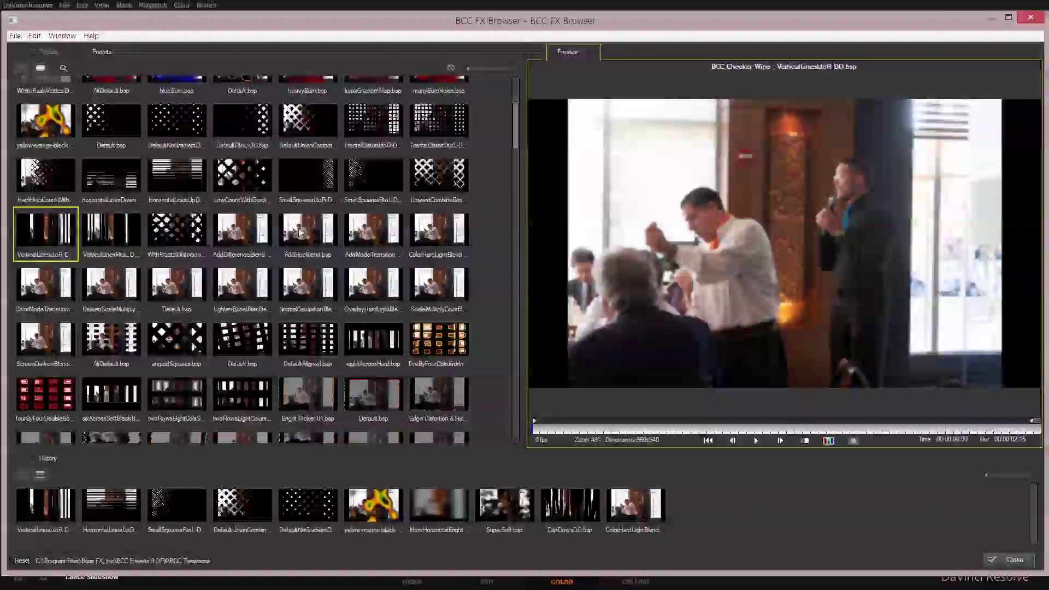
Step: Load the angledSquares Criss-Cross Wipe preset and browse down the preset list
{"action": "left_click", "coordinate": [176, 339]}
{"action": "scroll", "coordinate": [177, 339], "scroll_direction": "down", "scroll_amount": 3}
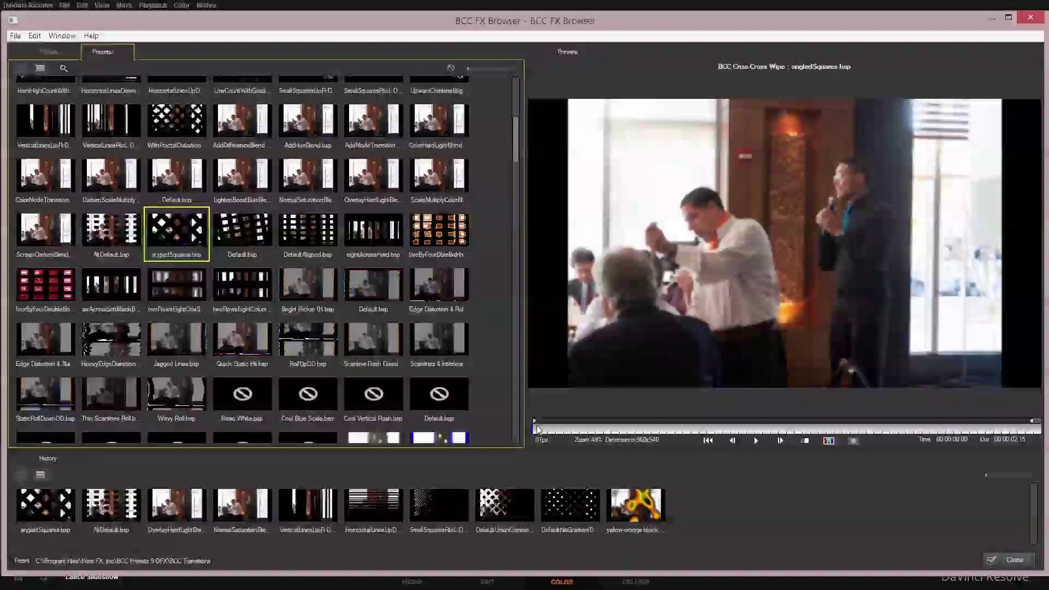
{"action": "mouse_move", "coordinate": [541, 429]}
{"action": "left_mouse_down"}
{"action": "mouse_move", "coordinate": [788, 425]}
{"action": "mouse_move", "coordinate": [536, 429]}
{"action": "left_mouse_up"}
{"action": "scroll", "coordinate": [330, 294], "scroll_direction": "down", "scroll_amount": 1}
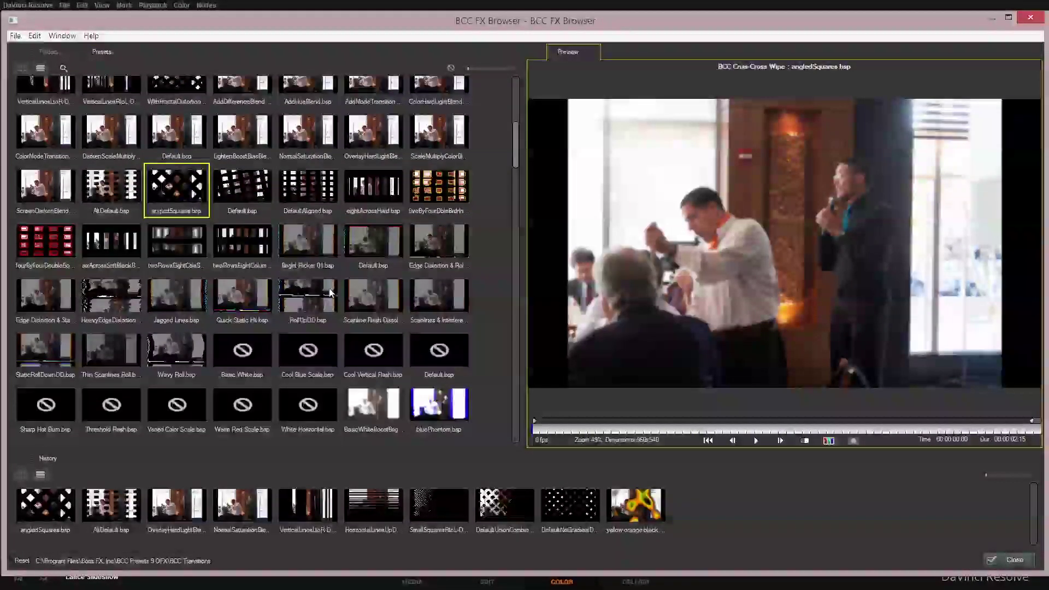
{"action": "scroll", "coordinate": [322, 294], "scroll_direction": "down", "scroll_amount": 1}
{"action": "scroll", "coordinate": [131, 251], "scroll_direction": "up", "scroll_amount": 1}
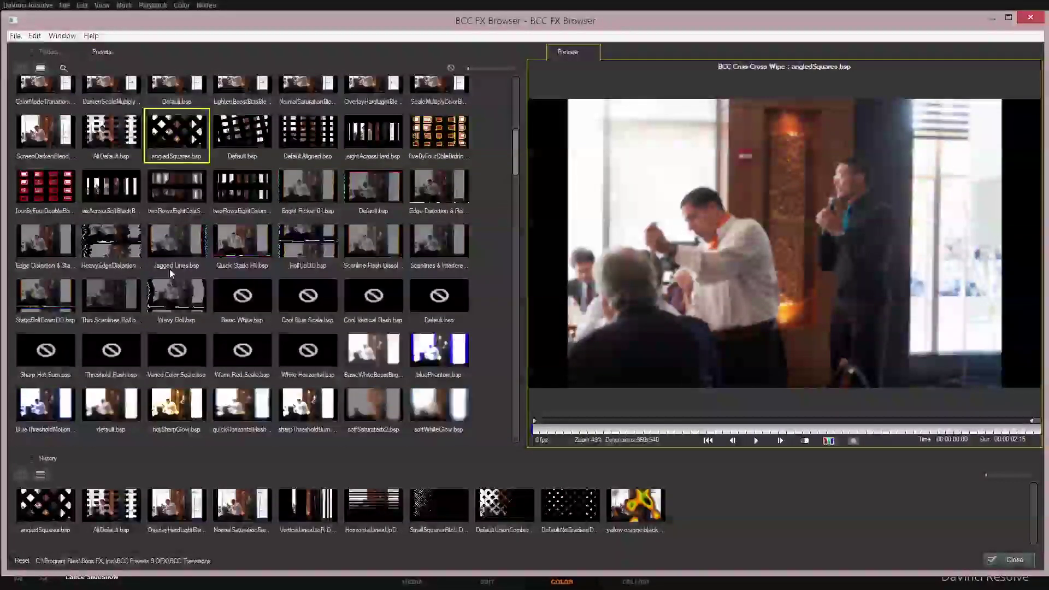
Step: Preview HeavyEdgeDistortionDD, then RollUpDD, scrubbing through its transition
{"action": "left_click", "coordinate": [102, 268]}
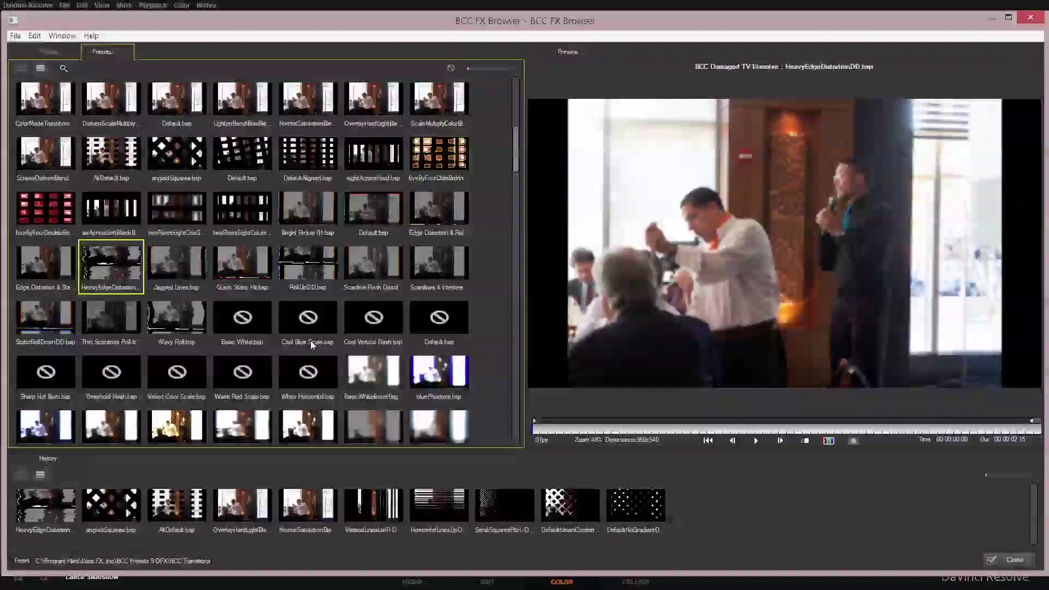
{"action": "left_click", "coordinate": [321, 265]}
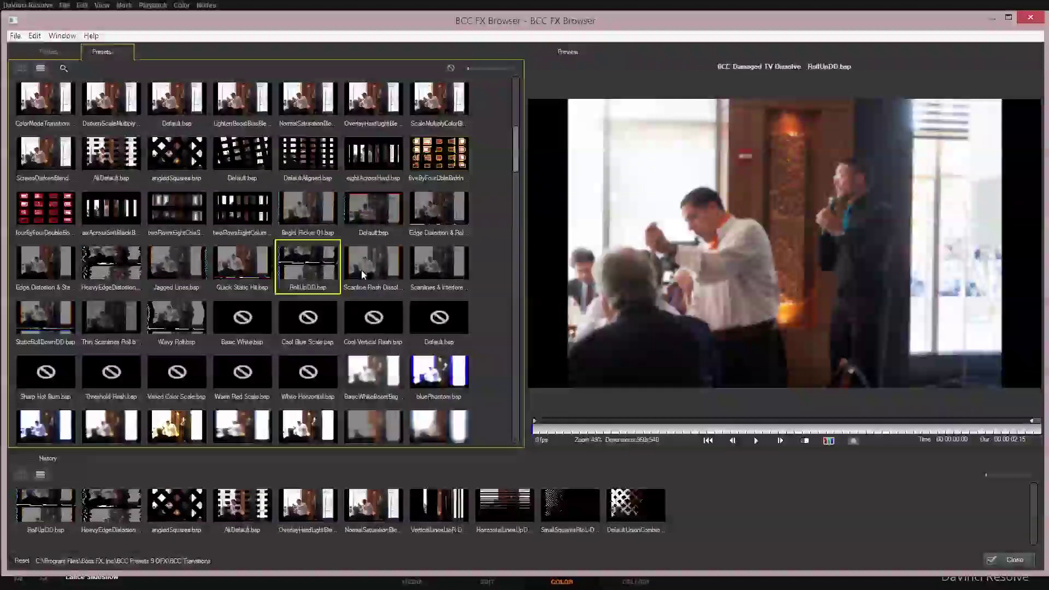
{"action": "left_click", "coordinate": [644, 429]}
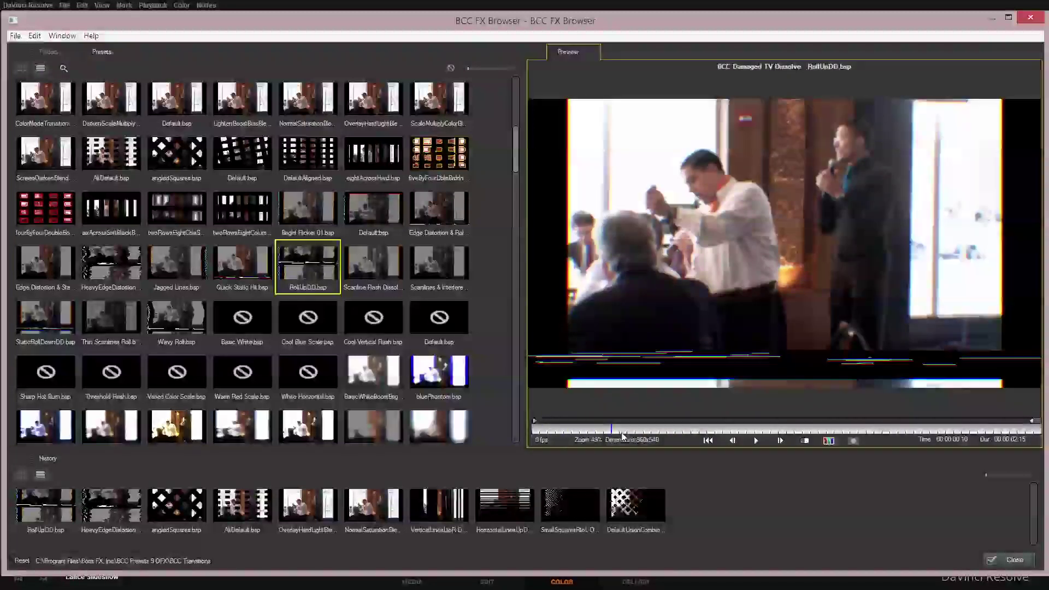
{"action": "left_click_drag", "start_coordinate": [660, 436], "coordinate": [543, 433]}
Step: Load Scanlines & Interference and play its preview from near the start
{"action": "left_click", "coordinate": [447, 266]}
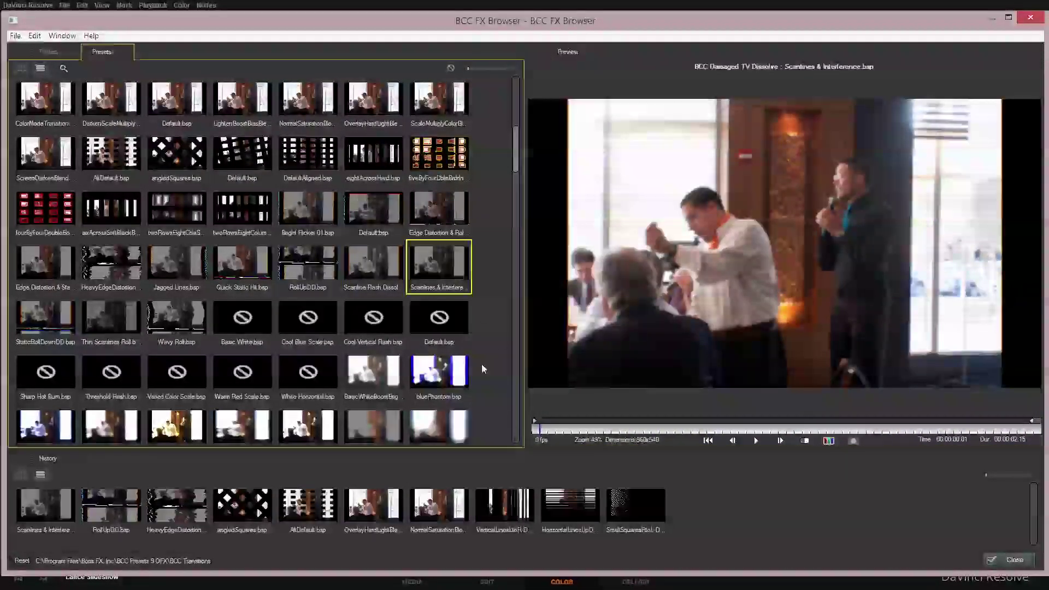
{"action": "left_click", "coordinate": [543, 433]}
{"action": "key", "text": "space"}
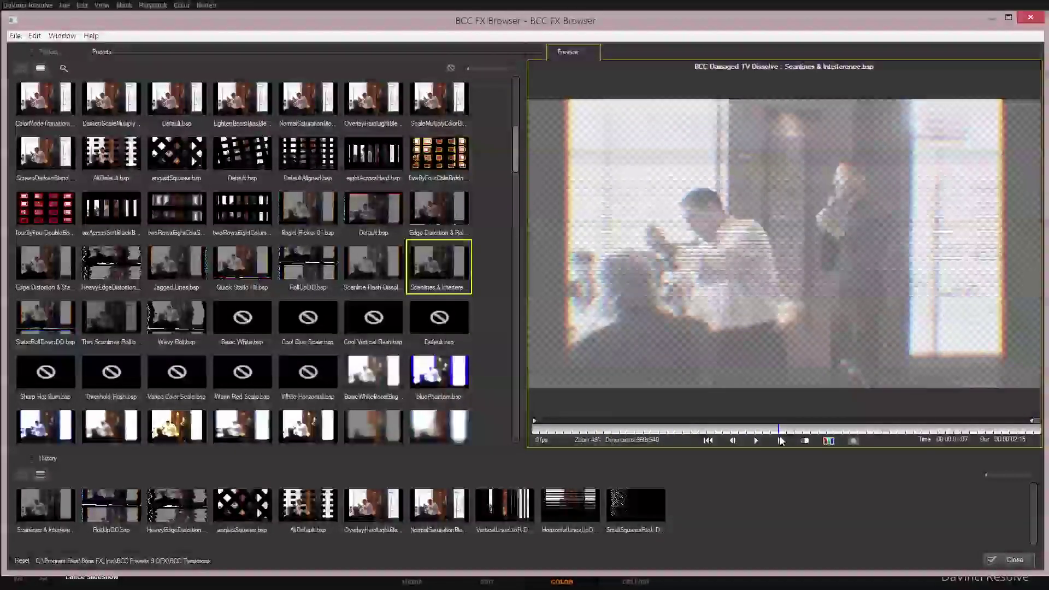
{"action": "left_click", "coordinate": [551, 418]}
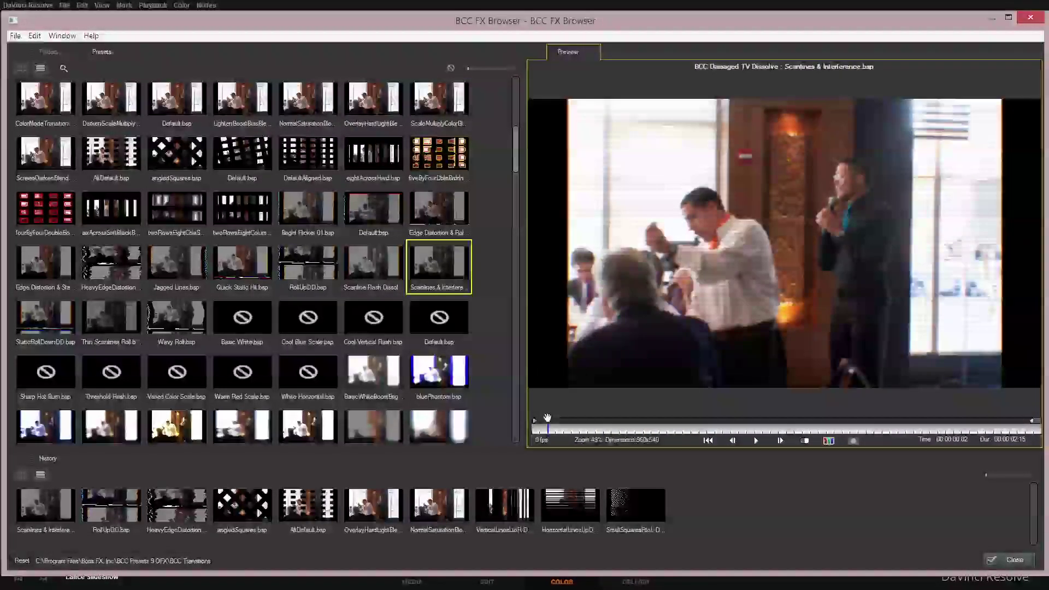
{"action": "scroll", "coordinate": [279, 360], "scroll_direction": "down", "scroll_amount": 4}
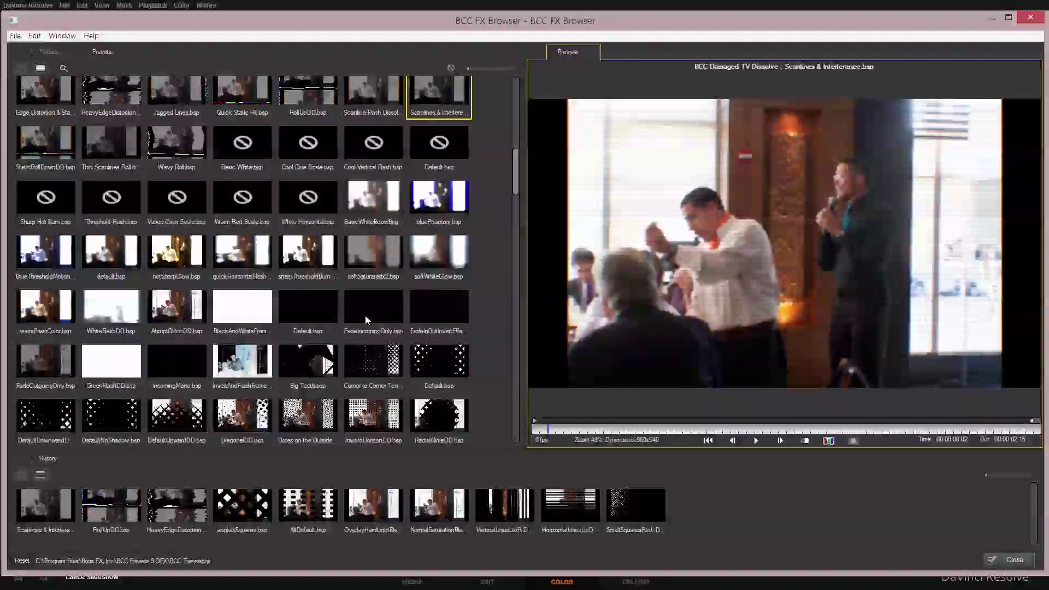
Step: Preview hotSharpGlow.bsp, then B&W-HiConDD.bsp and BrightSepiaToneDD.bsp
{"action": "left_click", "coordinate": [197, 212]}
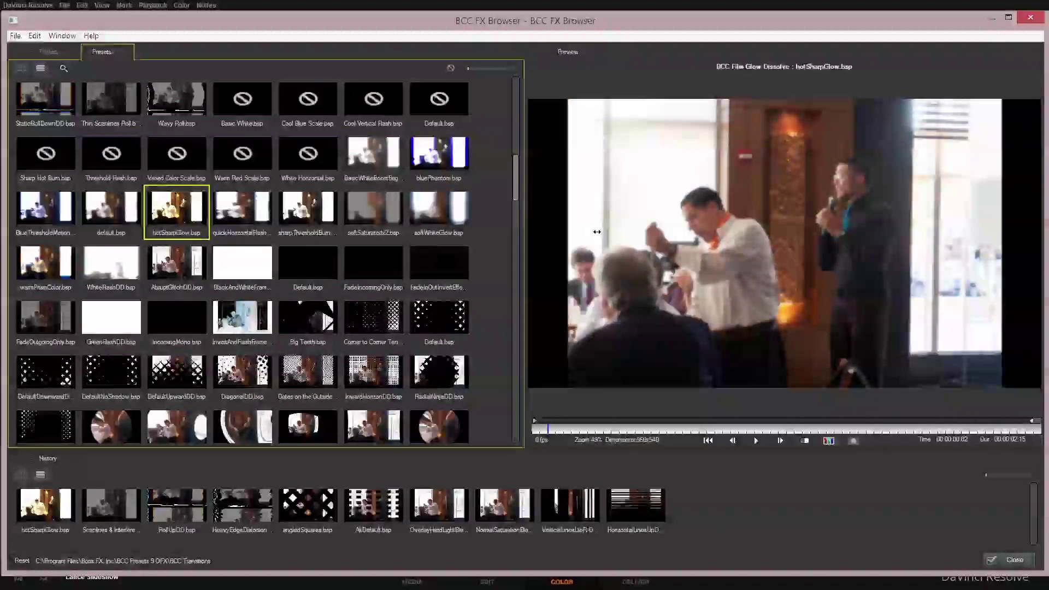
{"action": "left_click_drag", "start_coordinate": [552, 435], "coordinate": [486, 423]}
{"action": "scroll", "coordinate": [297, 218], "scroll_direction": "down", "scroll_amount": 10}
{"action": "left_click", "coordinate": [298, 219]}
{"action": "left_click", "coordinate": [377, 219]}
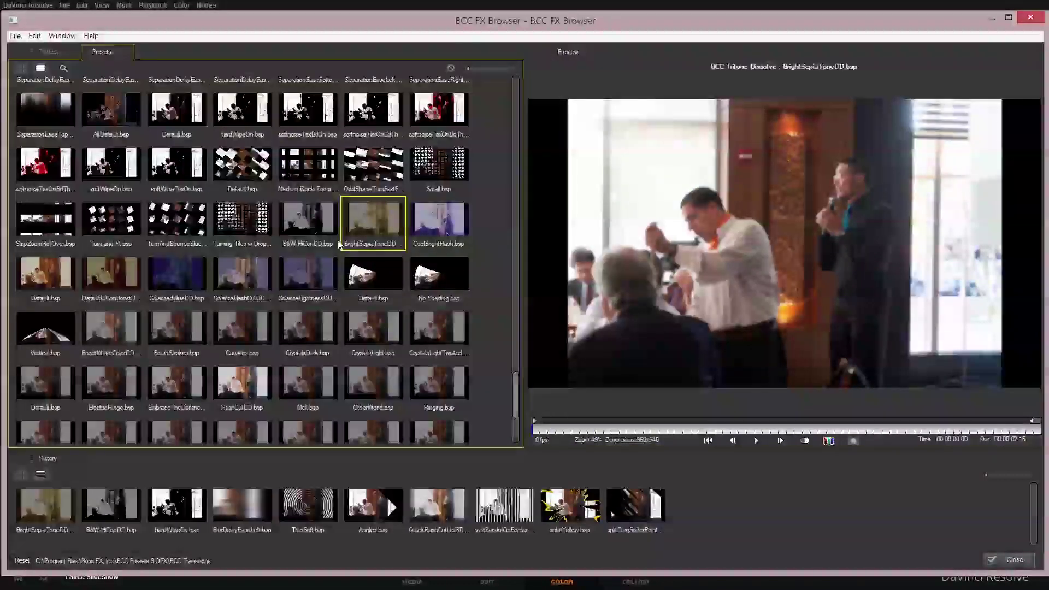
Step: Check FlashCutDD.bsp, then return to BrightSepiaToneDD.bsp and scrub its sepia transition
{"action": "left_click", "coordinate": [242, 384]}
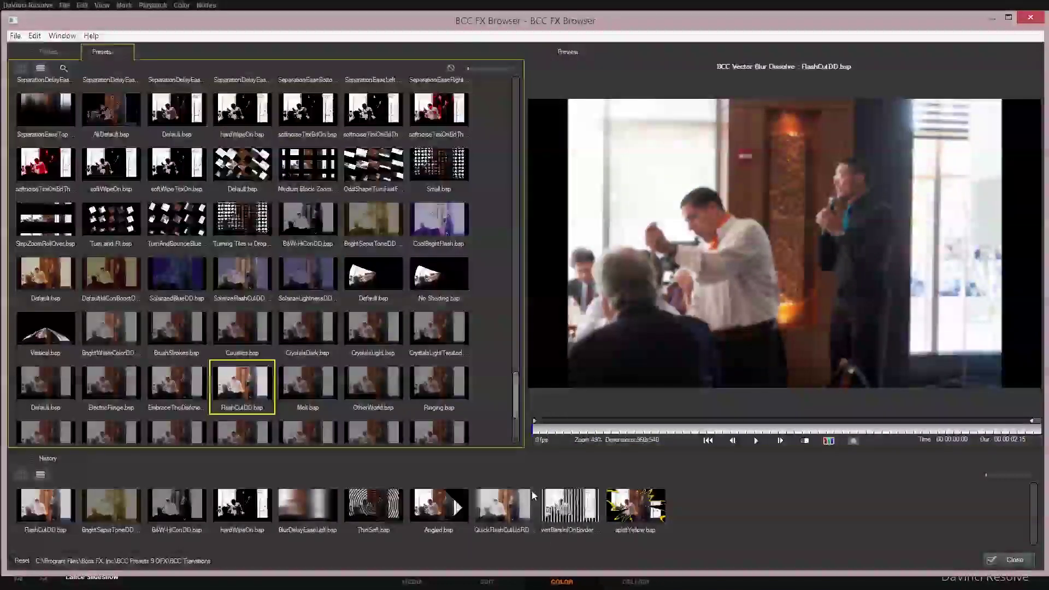
{"action": "left_click", "coordinate": [675, 429]}
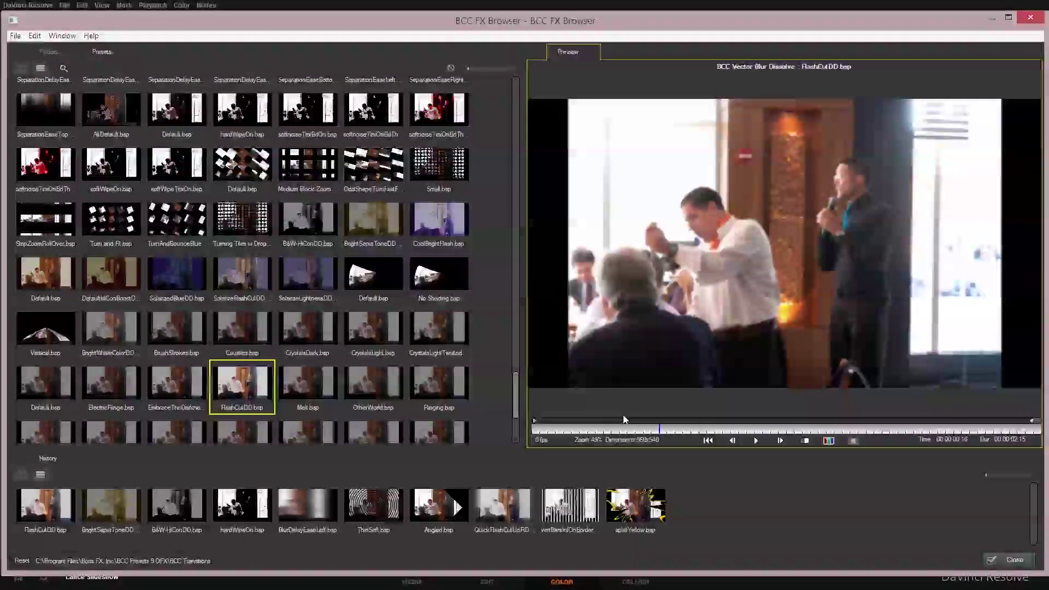
{"action": "key", "text": "ctrl+z"}
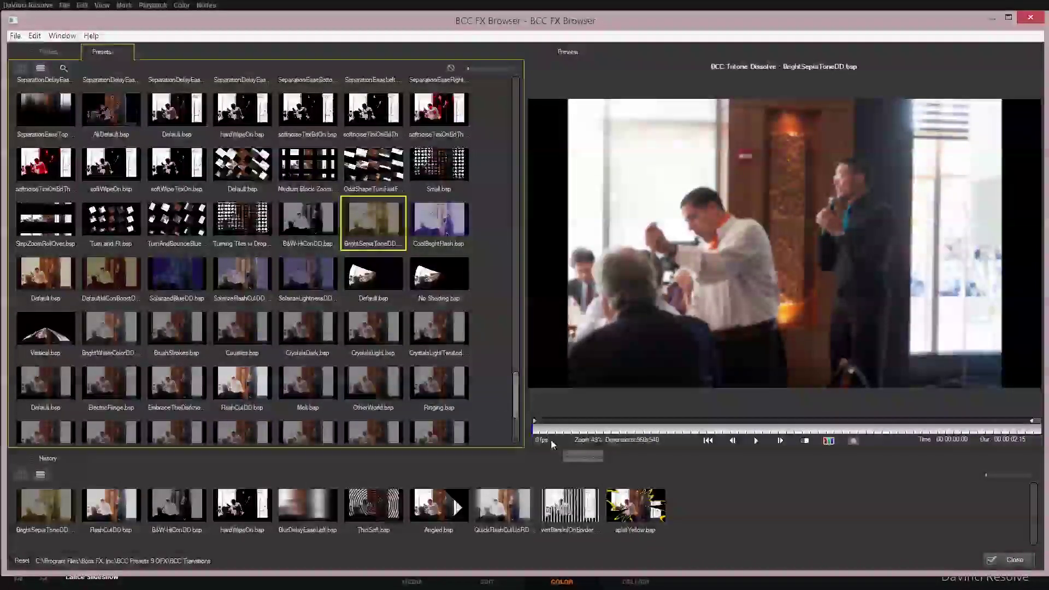
{"action": "left_click_drag", "start_coordinate": [538, 429], "coordinate": [611, 431]}
Step: Preview the Tritone Default.bsp and Dense Diagonal Drift.bsp presets
{"action": "left_click", "coordinate": [54, 281]}
{"action": "scroll", "coordinate": [281, 372], "scroll_direction": "down", "scroll_amount": 3}
{"action": "scroll", "coordinate": [261, 374], "scroll_direction": "down", "scroll_amount": 1}
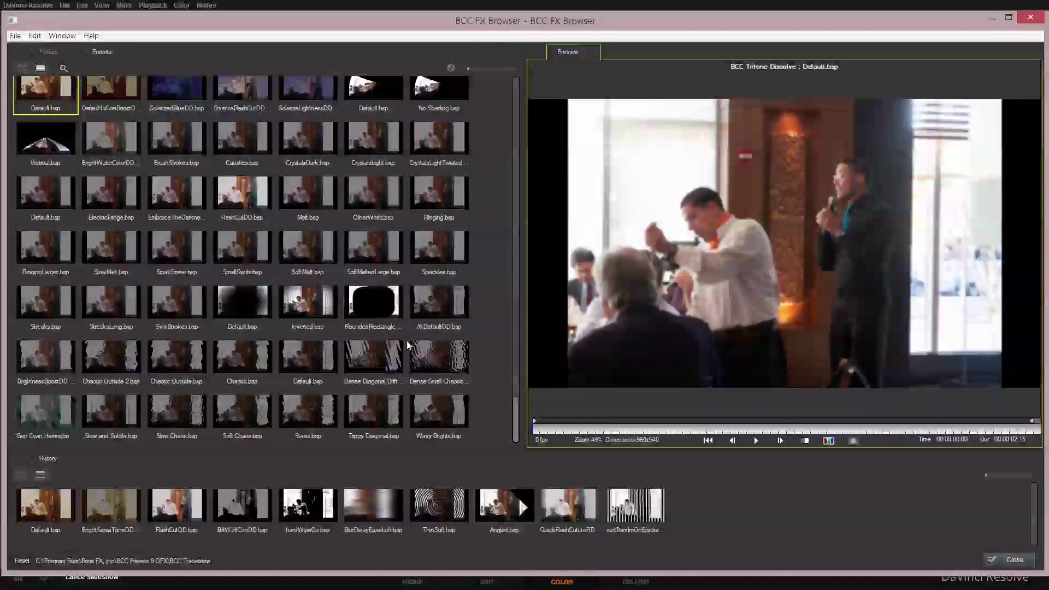
{"action": "left_click", "coordinate": [393, 354]}
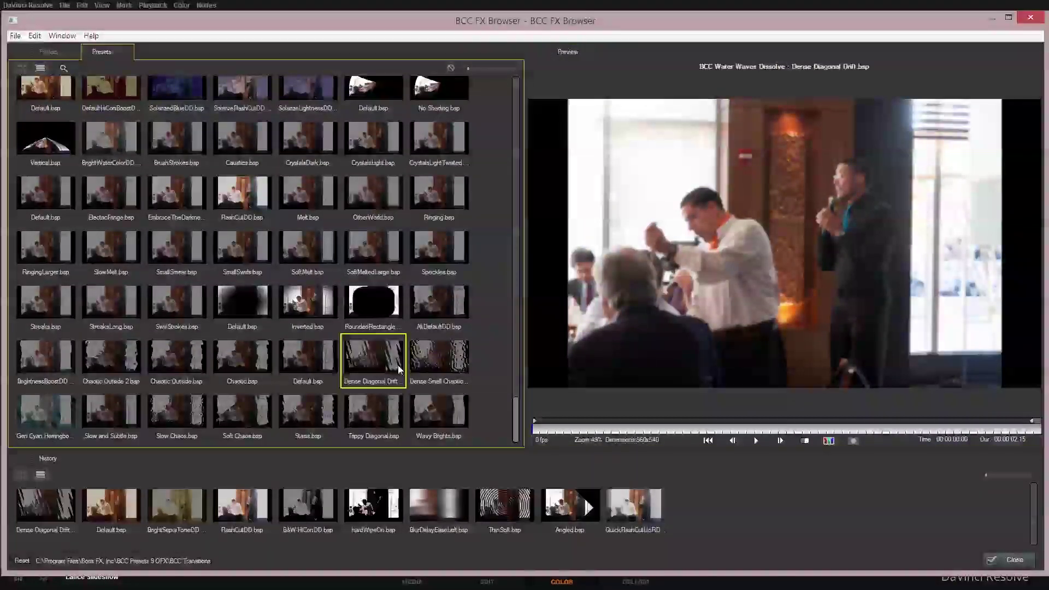
Step: Close the FX Browser and return to the Edit page's Effects Library
{"action": "left_click", "coordinate": [1035, 18]}
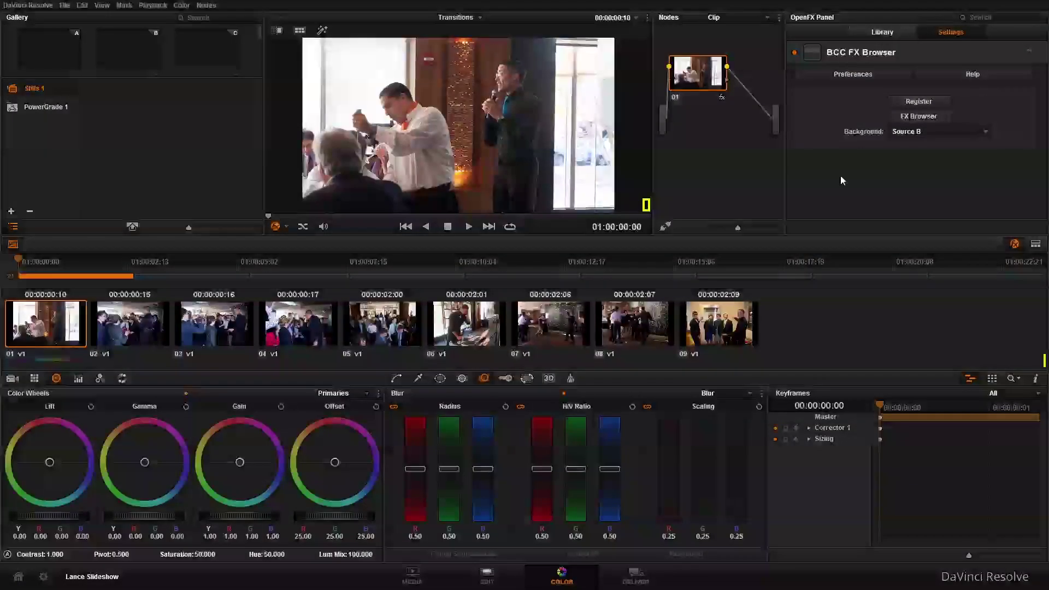
{"action": "left_click", "coordinate": [496, 584]}
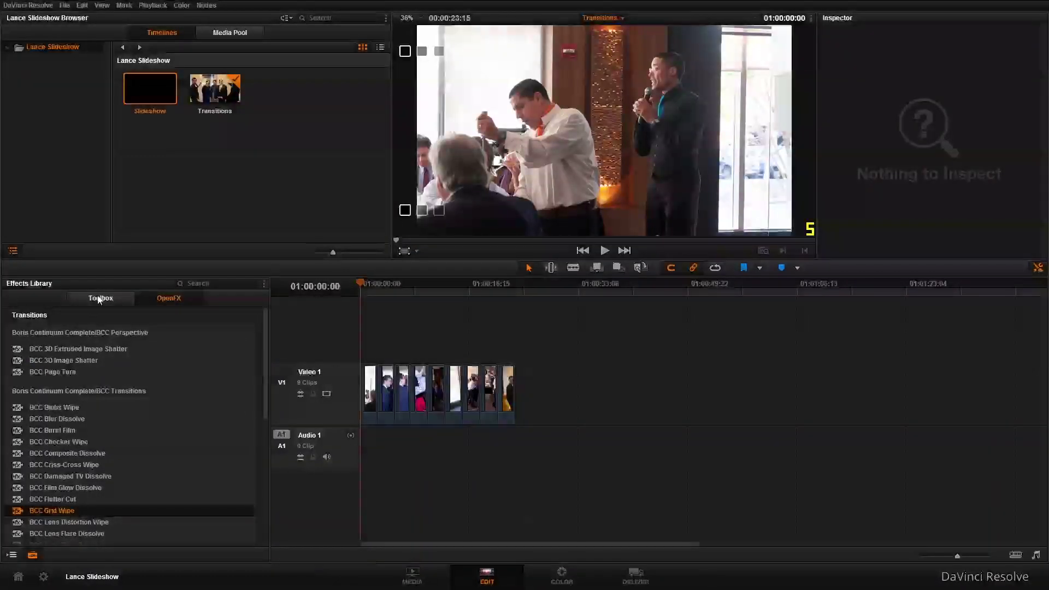
{"action": "left_click_drag", "start_coordinate": [268, 345], "coordinate": [235, 504]}
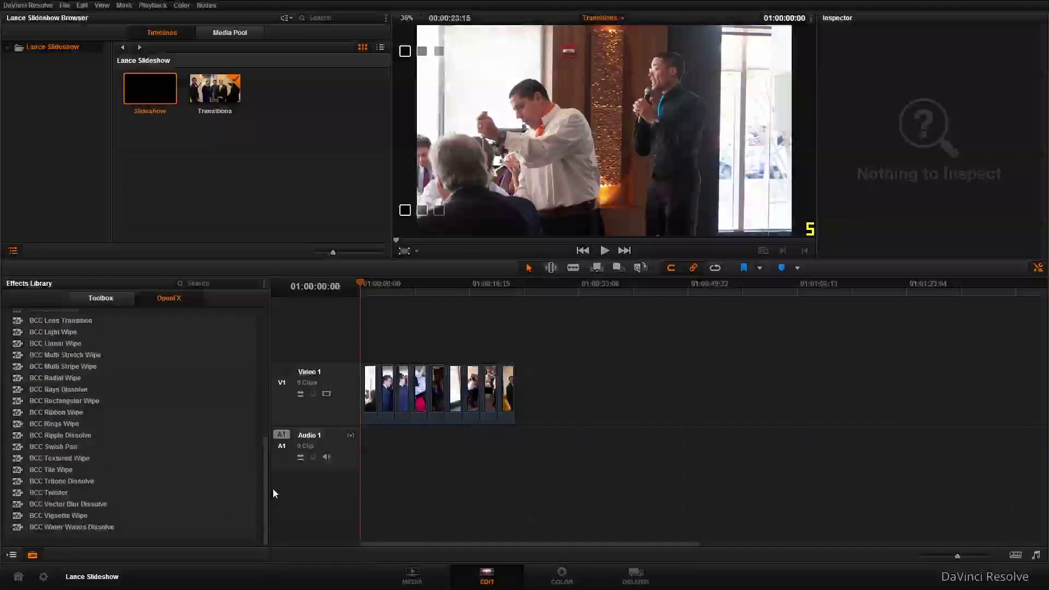
{"action": "left_click_drag", "start_coordinate": [267, 495], "coordinate": [246, 304]}
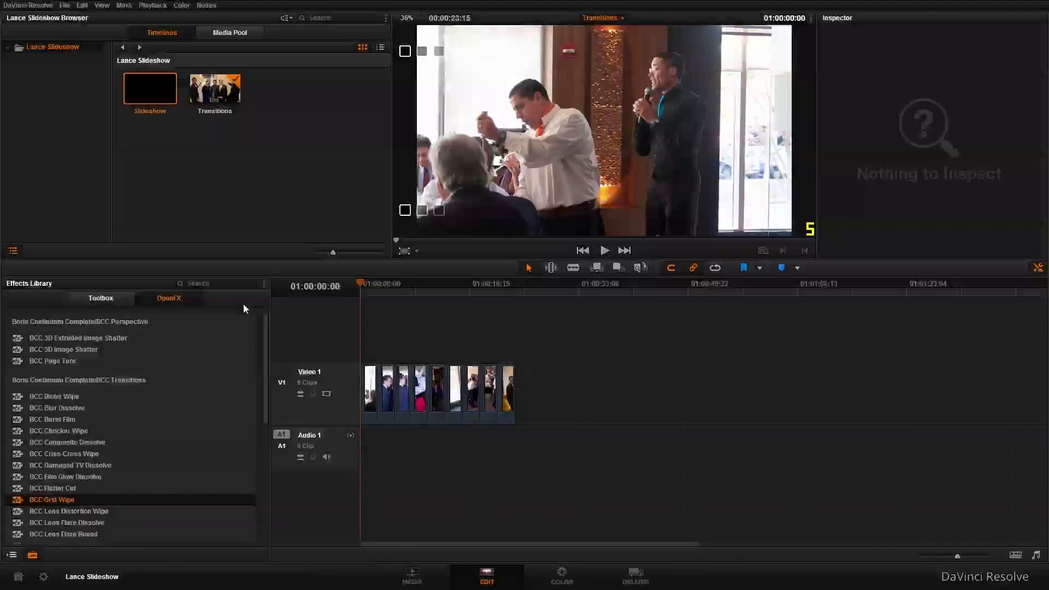
{"action": "left_click", "coordinate": [1036, 269]}
{"action": "left_click", "coordinate": [1030, 271]}
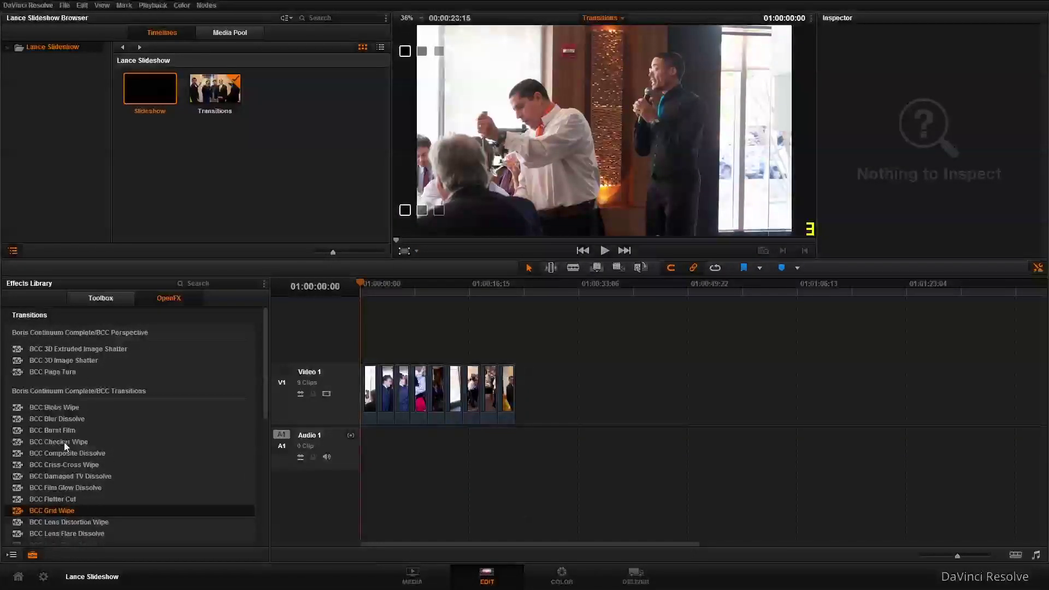
Step: Drop BCC Checker Wipe on the cut between clips 1 and 2 and step through it
{"action": "mouse_move", "coordinate": [64, 442]}
{"action": "left_mouse_down"}
{"action": "mouse_move", "coordinate": [386, 378]}
{"action": "mouse_move", "coordinate": [379, 386]}
{"action": "left_mouse_up"}
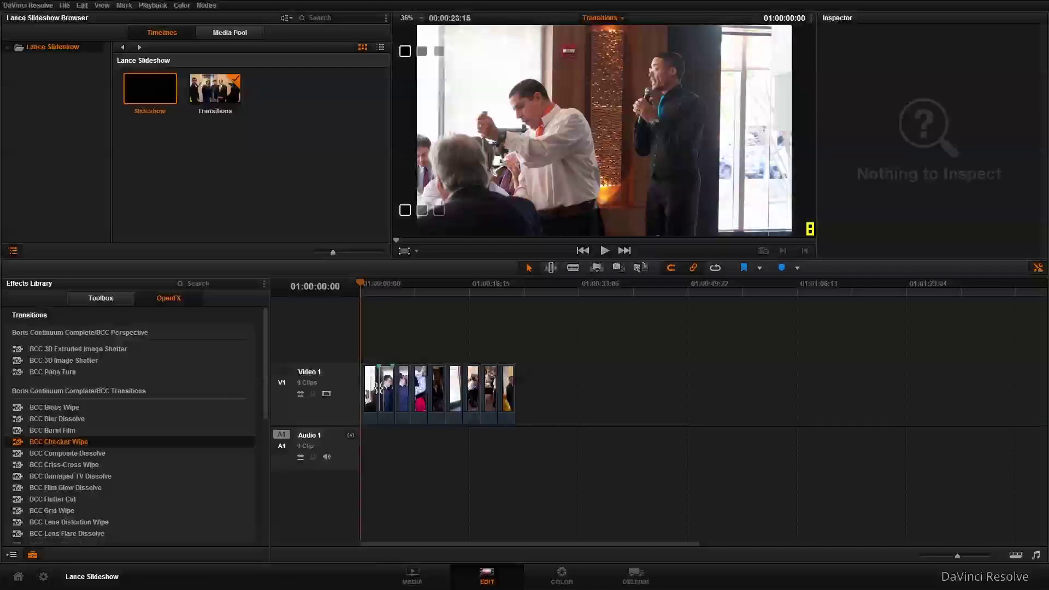
{"action": "left_click", "coordinate": [379, 290]}
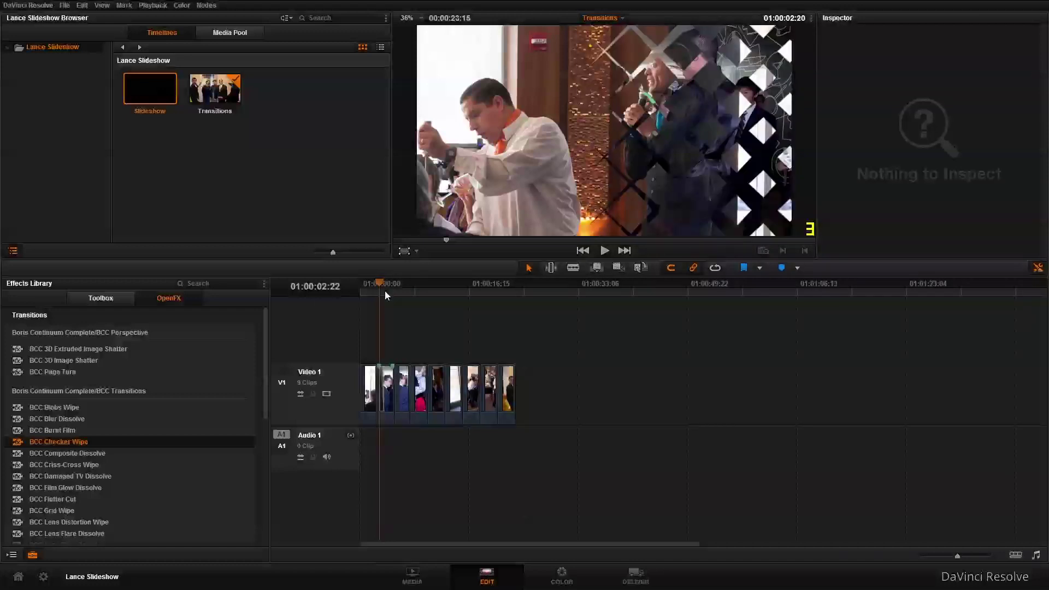
{"action": "key", "text": "Right"}
{"action": "key", "text": "Right"}
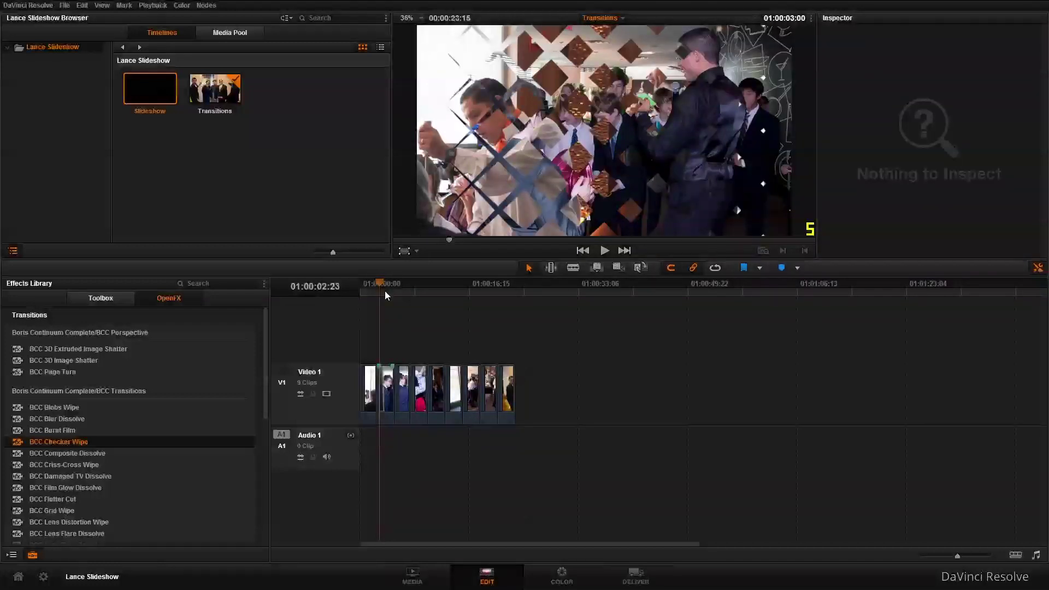
Step: Select the Checker Wipe and choose the VerticalLines preset in the Inspector's OpenFX tab
{"action": "left_click", "coordinate": [382, 400]}
{"action": "key", "text": "ctrl+equal"}
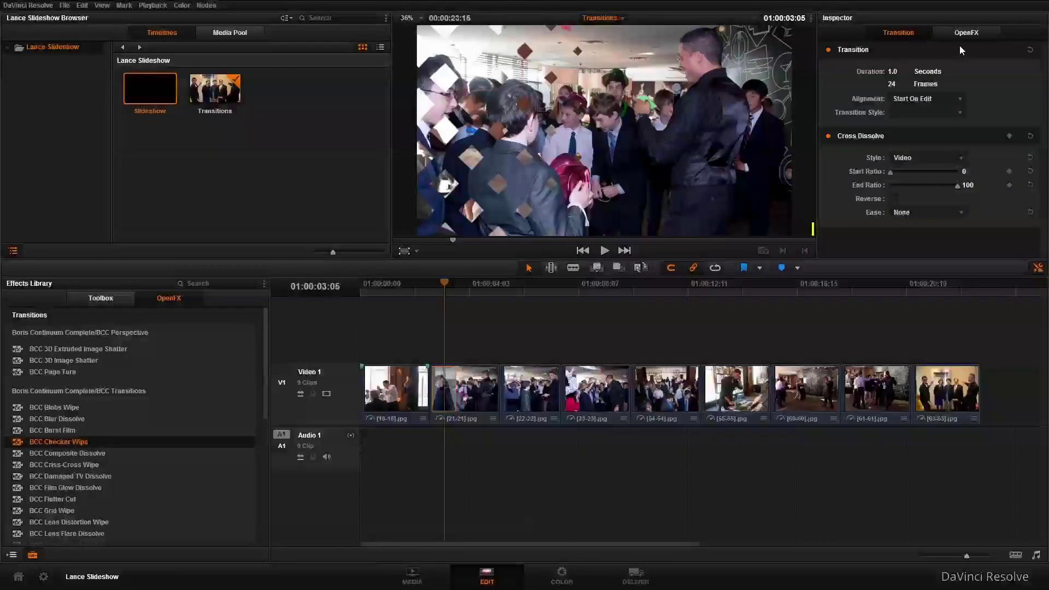
{"action": "left_click", "coordinate": [959, 31]}
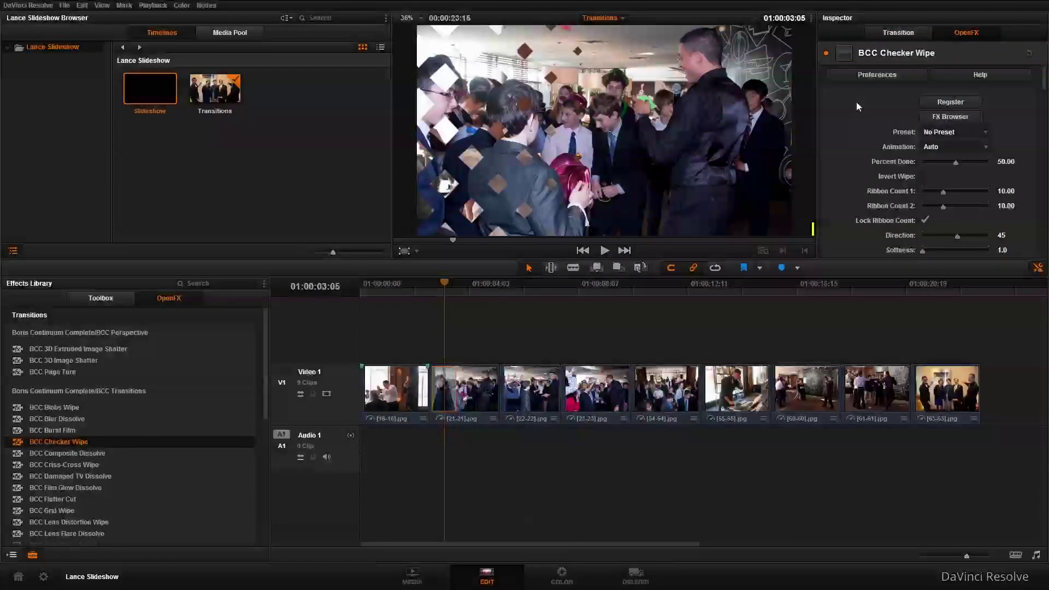
{"action": "left_click", "coordinate": [957, 132]}
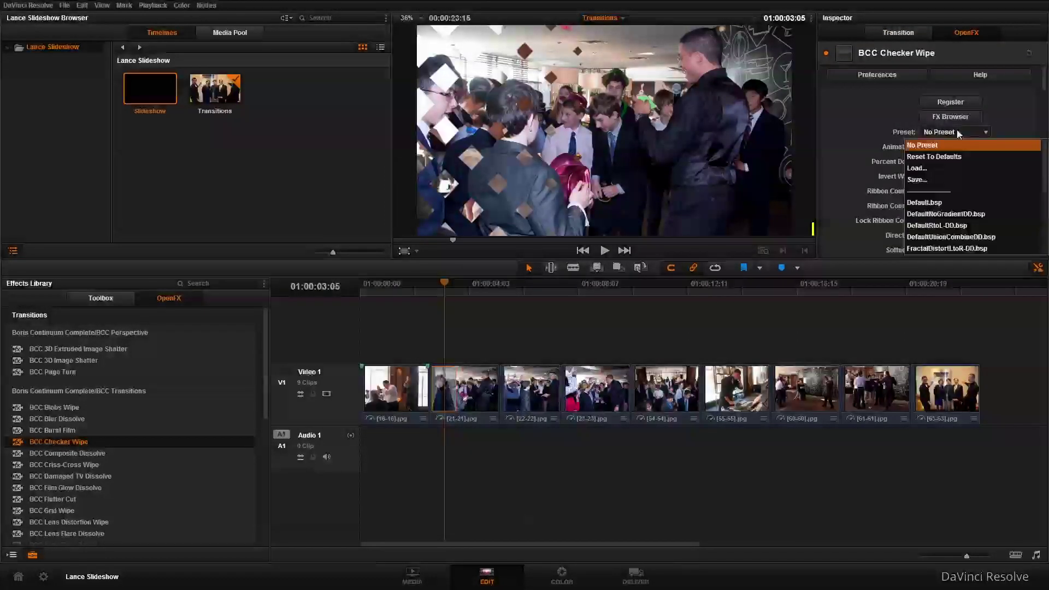
{"action": "scroll", "coordinate": [942, 194], "scroll_direction": "down", "scroll_amount": 2}
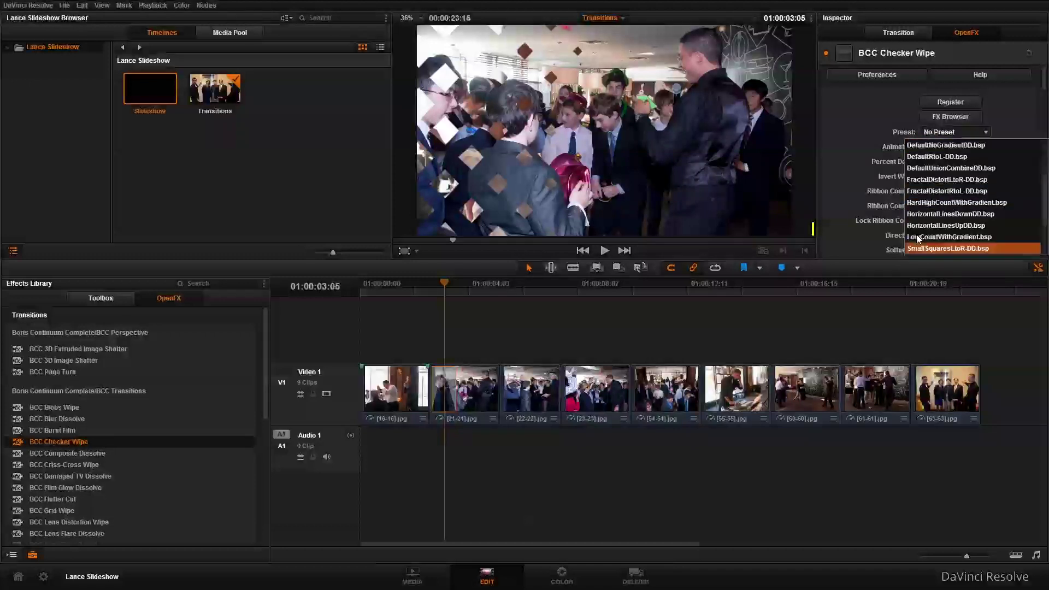
{"action": "scroll", "coordinate": [925, 220], "scroll_direction": "down", "scroll_amount": 3}
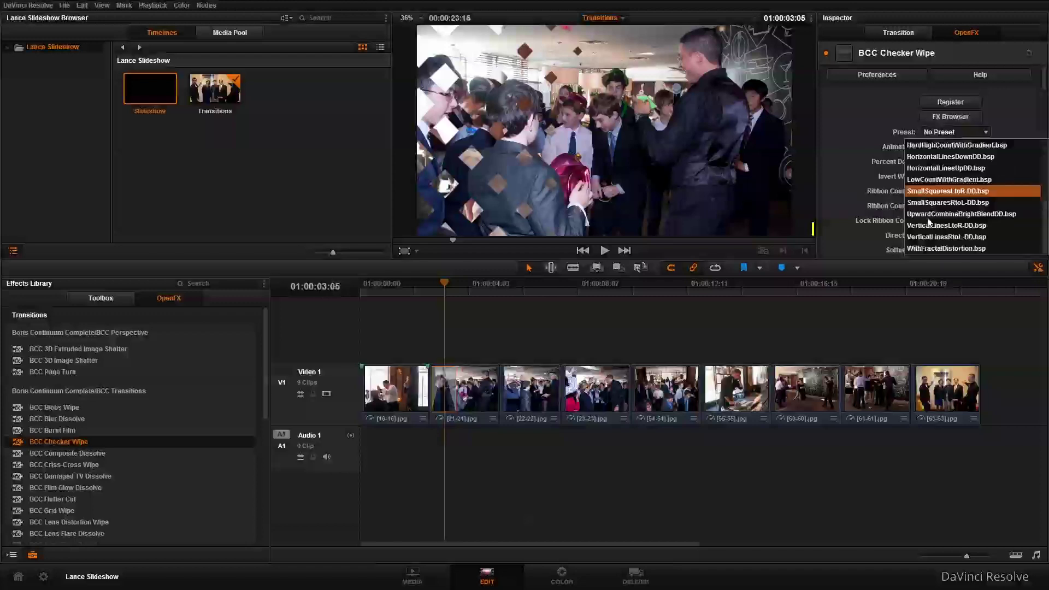
{"action": "left_click", "coordinate": [934, 227]}
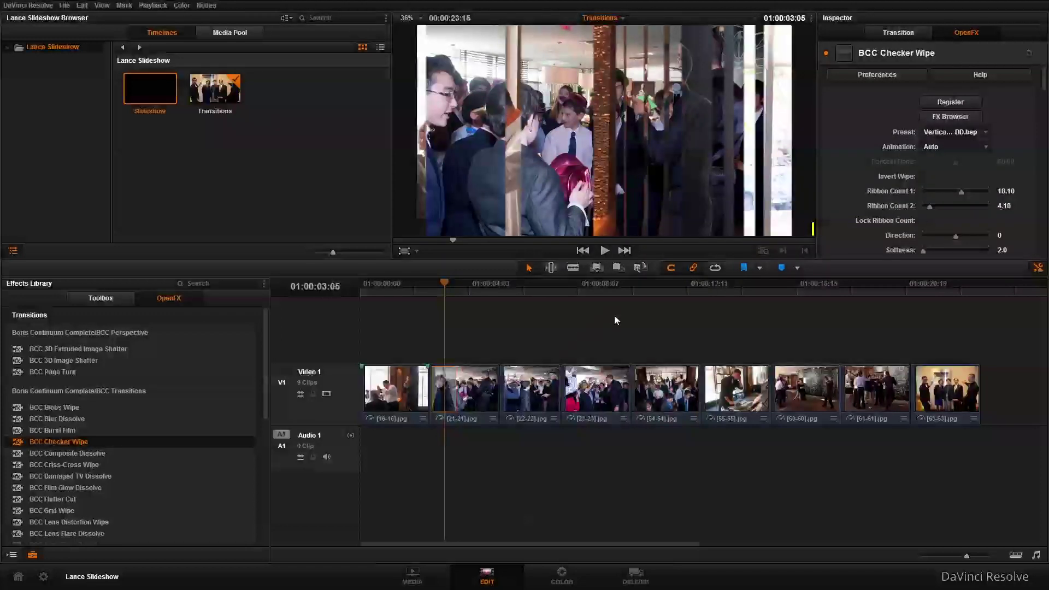
Step: Raise Ribbon Count 1 to about 20.74 and change the wipe's Direction value
{"action": "scroll", "coordinate": [869, 181], "scroll_direction": "down", "scroll_amount": 2}
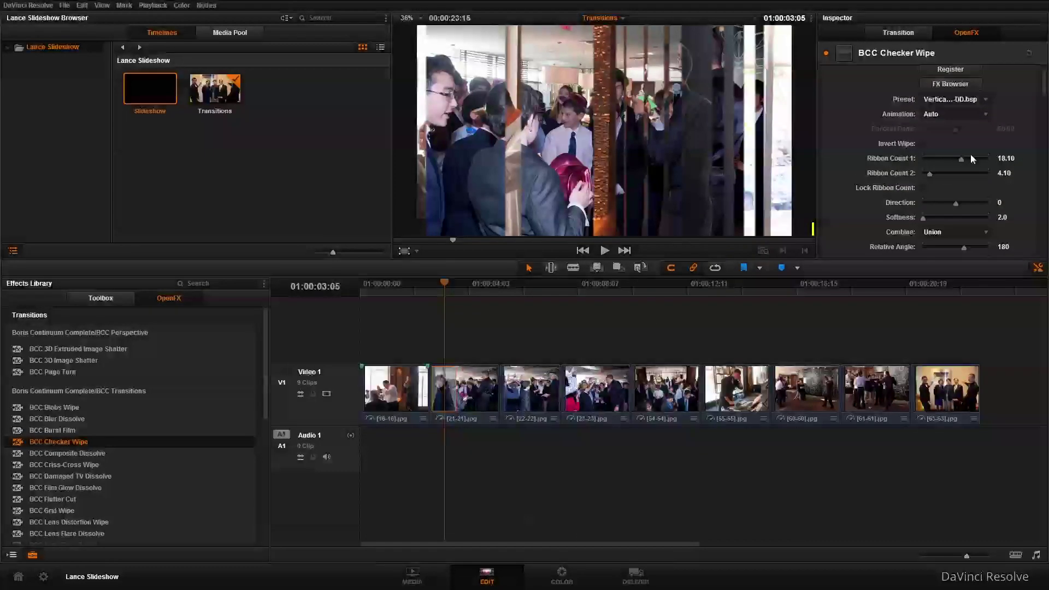
{"action": "left_click_drag", "start_coordinate": [963, 161], "coordinate": [931, 173]}
{"action": "scroll", "coordinate": [948, 188], "scroll_direction": "down", "scroll_amount": 4}
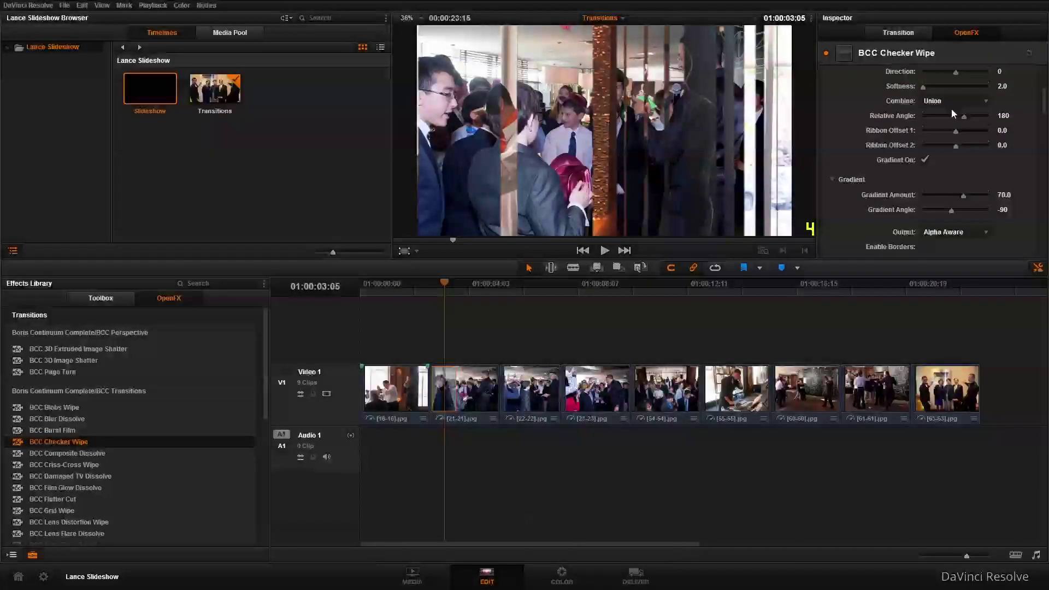
{"action": "left_click_drag", "start_coordinate": [957, 110], "coordinate": [953, 108]}
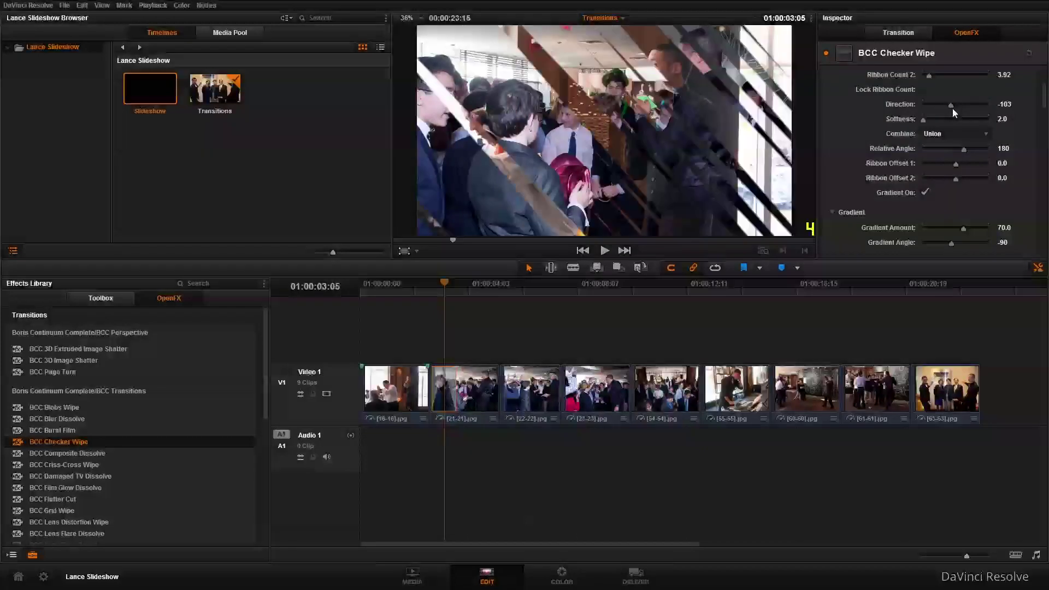
{"action": "left_click", "coordinate": [999, 103]}
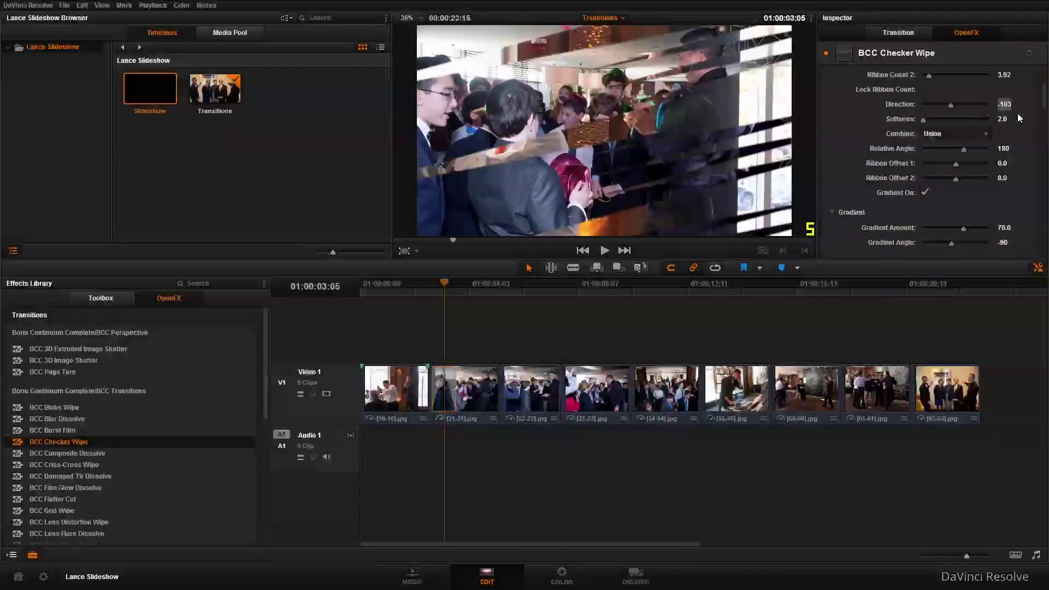
{"action": "key", "text": "BackSpace"}
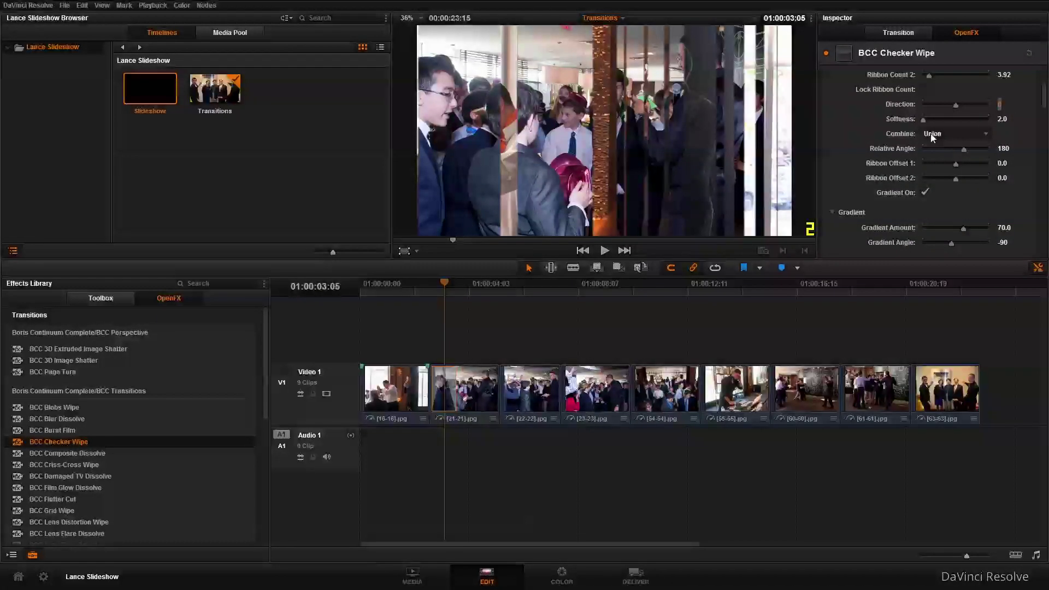
Step: Lower Softness to 0.1 for hard-edged stripes, then scroll down to Animation Tuning
{"action": "left_click_drag", "start_coordinate": [924, 120], "coordinate": [921, 121]}
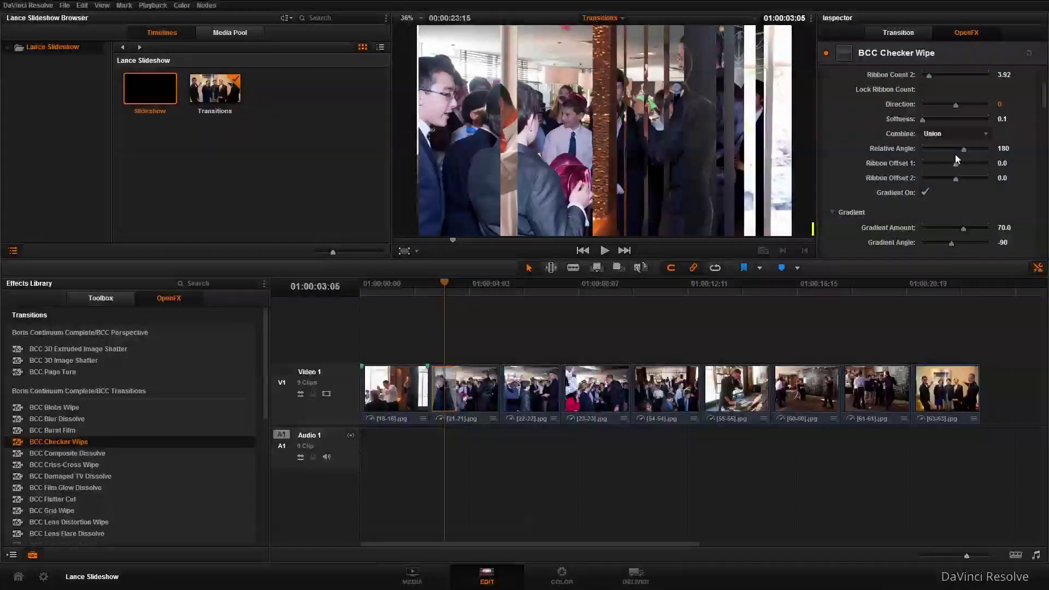
{"action": "scroll", "coordinate": [1022, 154], "scroll_direction": "down", "scroll_amount": 3}
{"action": "scroll", "coordinate": [1019, 156], "scroll_direction": "down", "scroll_amount": 1}
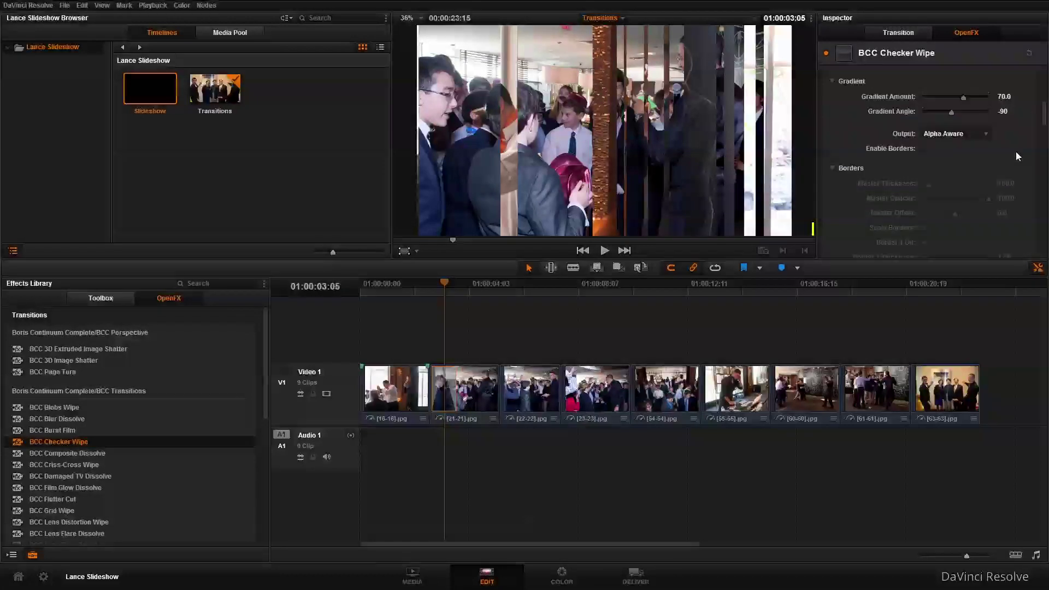
{"action": "scroll", "coordinate": [1015, 157], "scroll_direction": "down", "scroll_amount": 1}
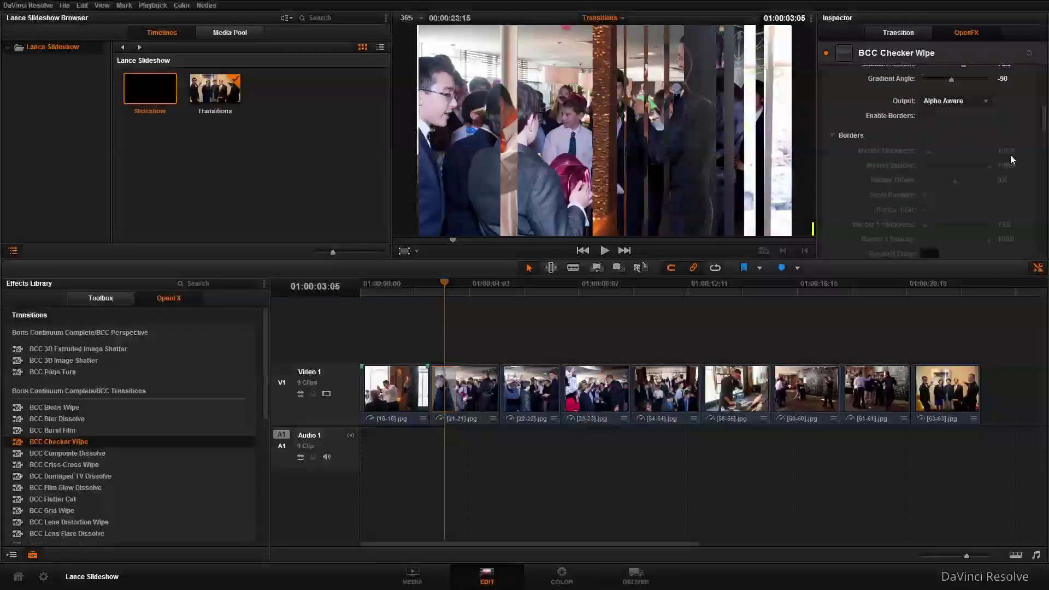
{"action": "scroll", "coordinate": [1011, 155], "scroll_direction": "down", "scroll_amount": 10}
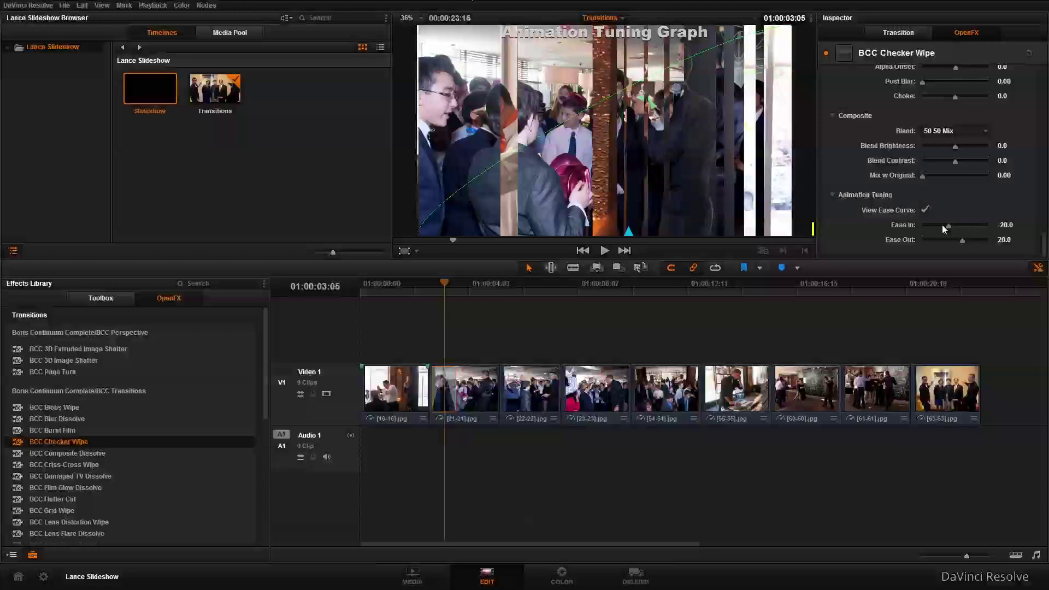
Step: Drag the Animation Tuning sliders to Ease In 12.6 and Ease Out 29.4
{"action": "mouse_move", "coordinate": [948, 230]}
{"action": "left_mouse_down"}
{"action": "mouse_move", "coordinate": [920, 231]}
{"action": "mouse_move", "coordinate": [995, 227]}
{"action": "mouse_move", "coordinate": [957, 228]}
{"action": "left_mouse_up"}
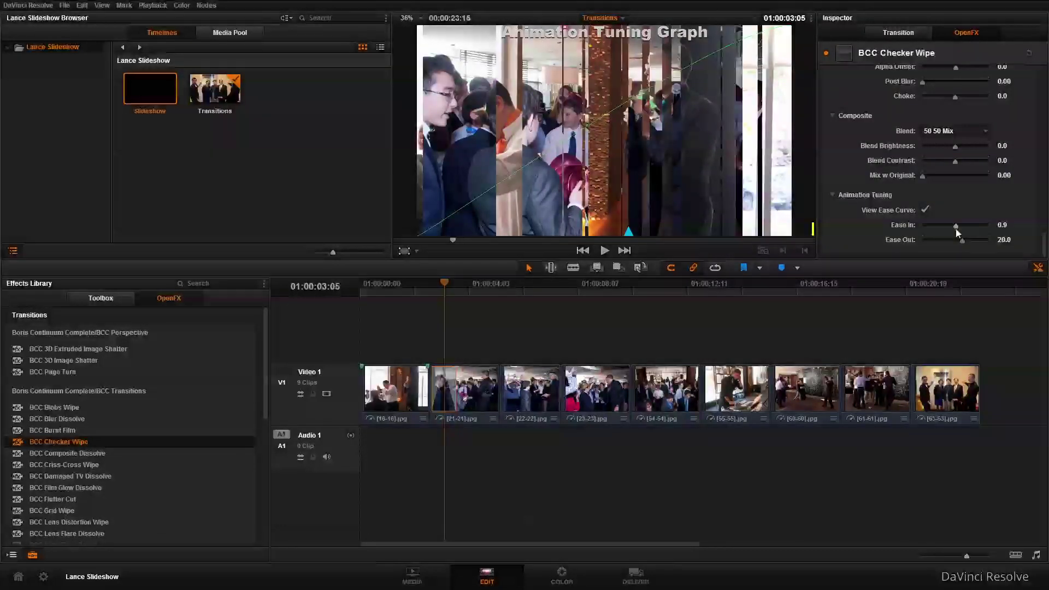
{"action": "mouse_move", "coordinate": [957, 229]}
{"action": "left_mouse_down"}
{"action": "mouse_move", "coordinate": [965, 242]}
{"action": "mouse_move", "coordinate": [959, 226]}
{"action": "left_mouse_up"}
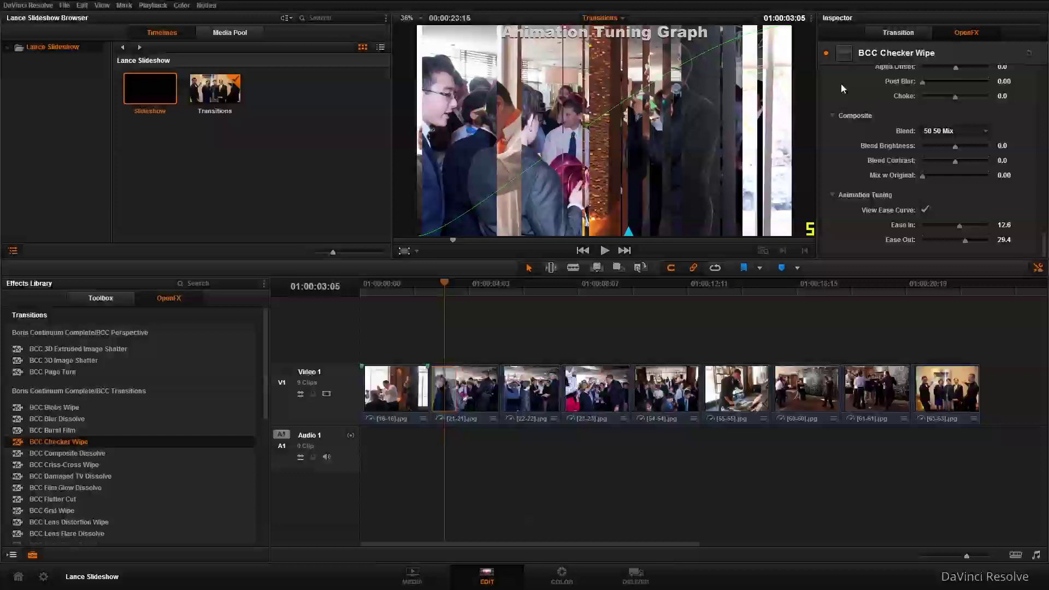
{"action": "scroll", "coordinate": [868, 82], "scroll_direction": "up", "scroll_amount": 5}
{"action": "scroll", "coordinate": [864, 89], "scroll_direction": "up", "scroll_amount": 5}
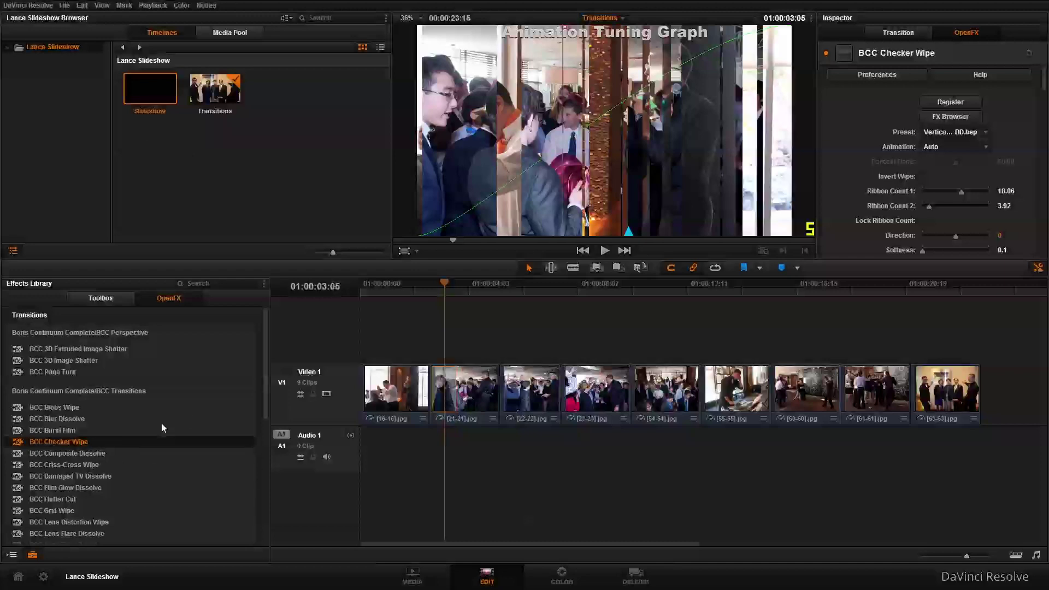
Step: Drag BCC Page Turn from the OpenFX list onto the next cut and show its Inspector settings
{"action": "scroll", "coordinate": [265, 390], "scroll_direction": "down", "scroll_amount": 2}
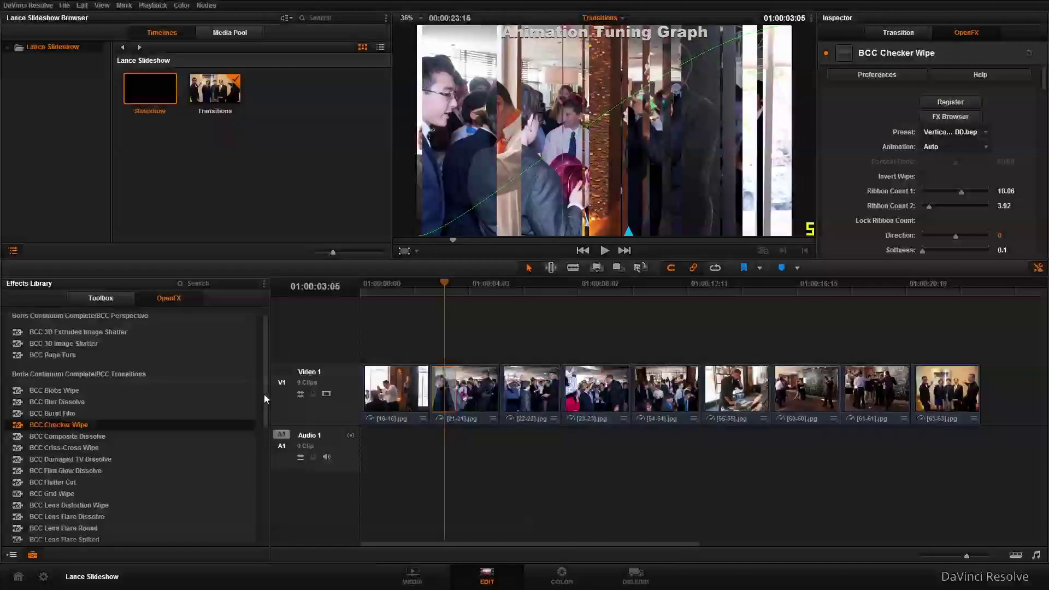
{"action": "left_click_drag", "start_coordinate": [61, 340], "coordinate": [516, 388]}
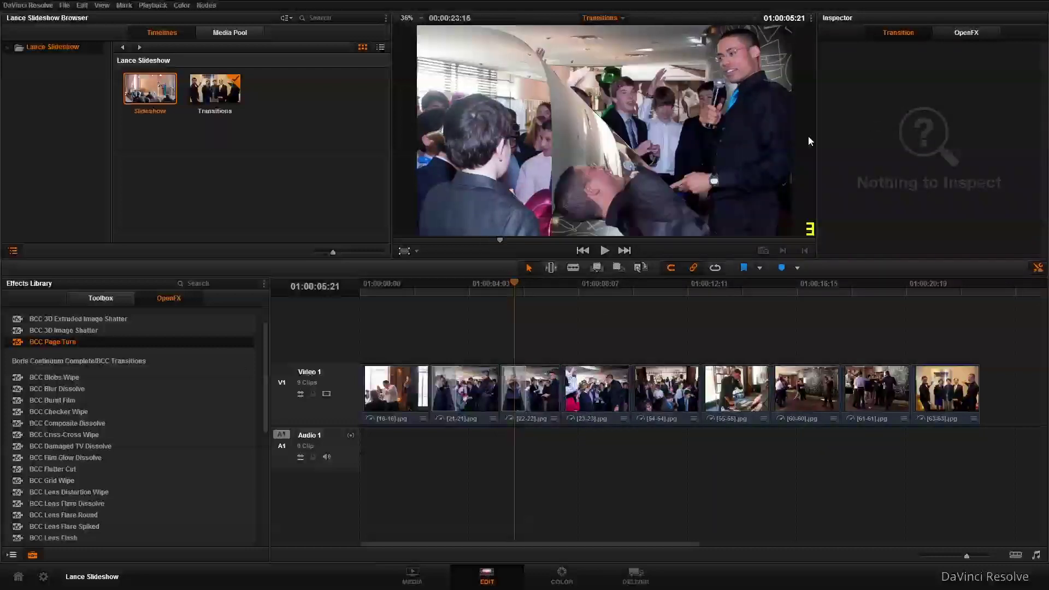
{"action": "left_click", "coordinate": [964, 33]}
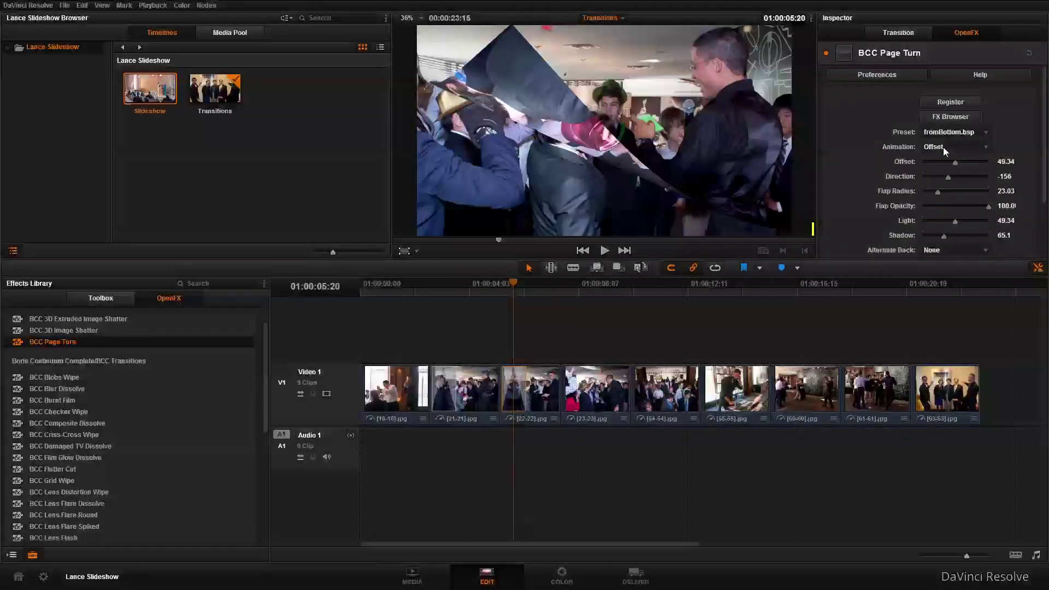
Step: Try the straightDownFromTop and rollLeftToRight presets, then settle on fromBottom.bsp
{"action": "left_click", "coordinate": [963, 133]}
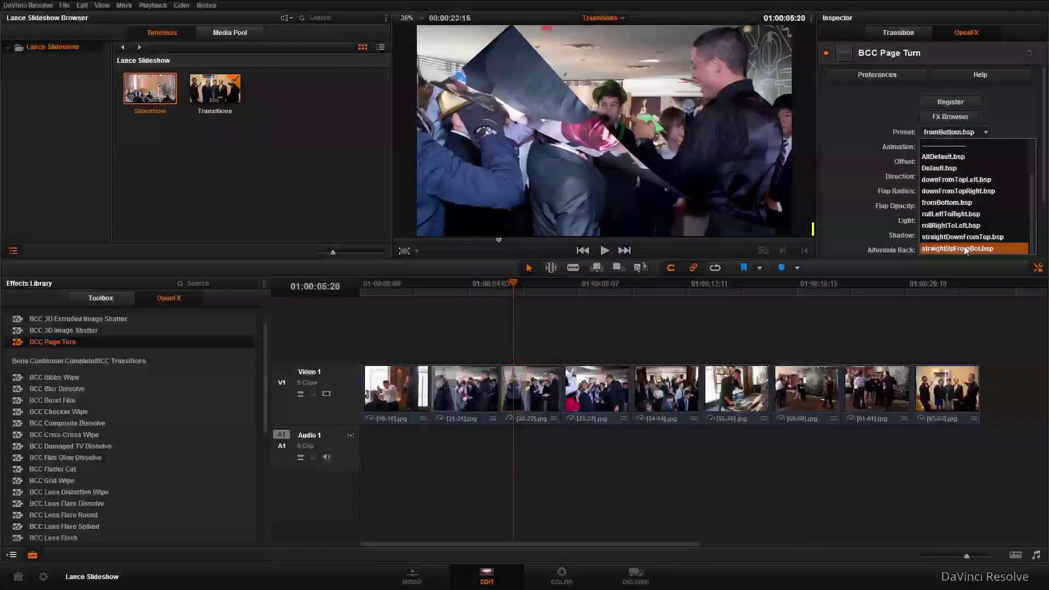
{"action": "left_click", "coordinate": [965, 238]}
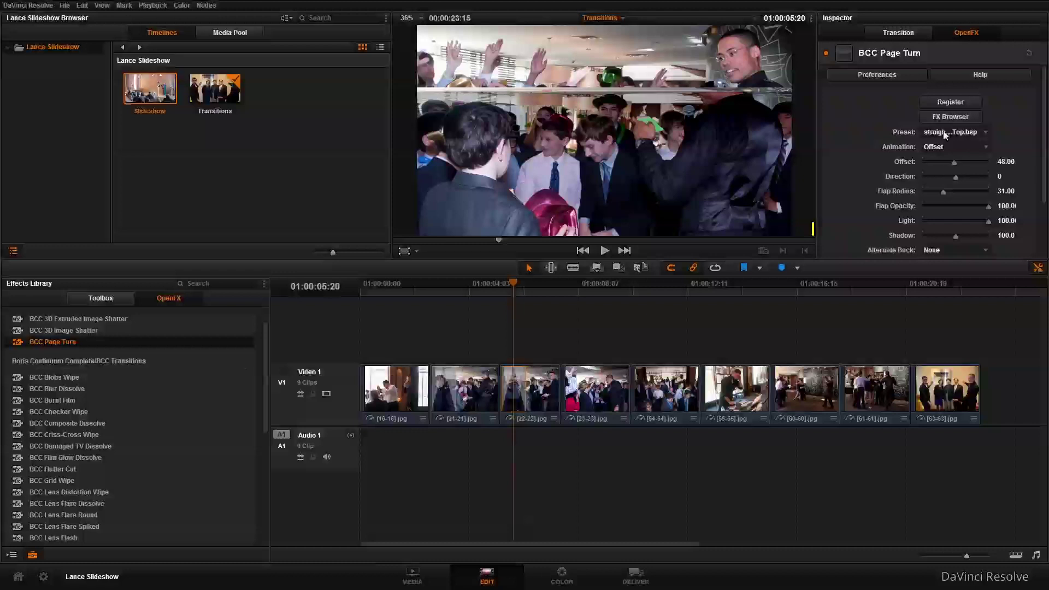
{"action": "left_click", "coordinate": [944, 134]}
{"action": "left_click", "coordinate": [957, 218]}
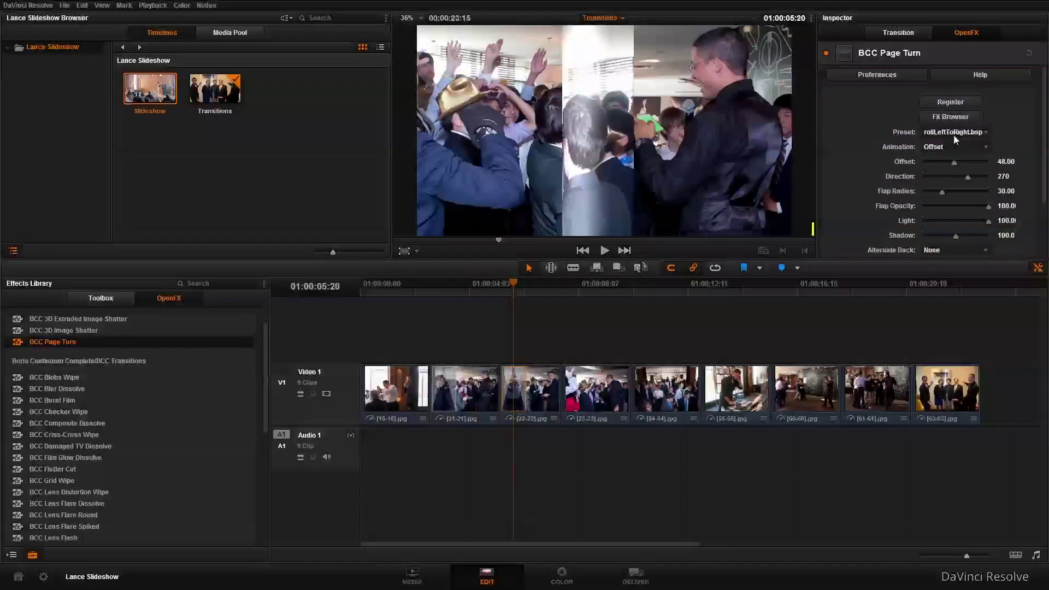
{"action": "left_click", "coordinate": [955, 135]}
{"action": "left_click", "coordinate": [956, 202]}
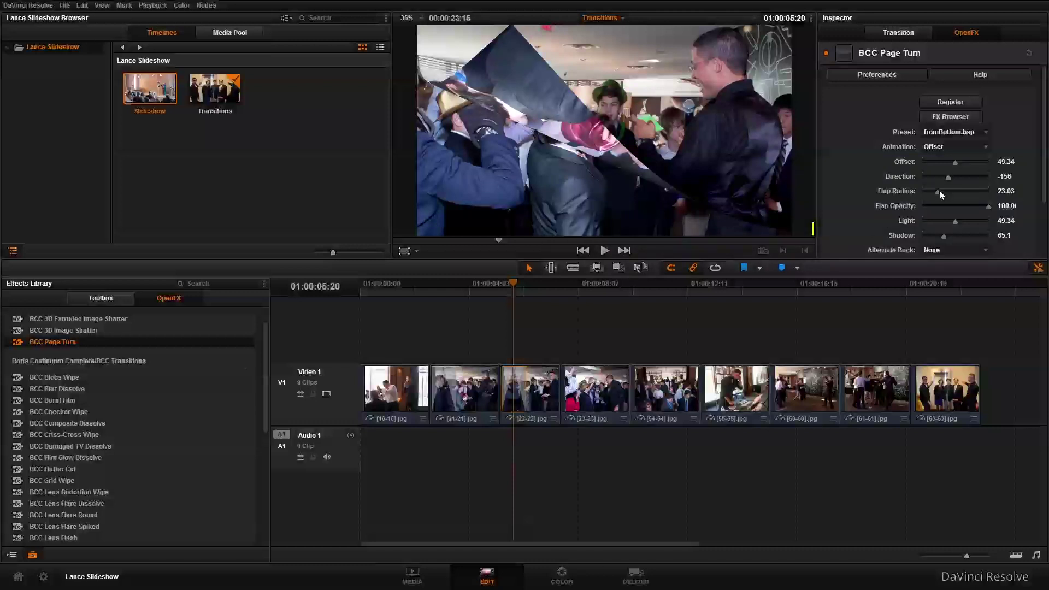
Step: Widen the Page Turn's flap radius and review the remaining parameters
{"action": "mouse_move", "coordinate": [939, 191]}
{"action": "left_mouse_down"}
{"action": "mouse_move", "coordinate": [954, 196]}
{"action": "mouse_move", "coordinate": [944, 190]}
{"action": "mouse_move", "coordinate": [952, 179]}
{"action": "left_mouse_up"}
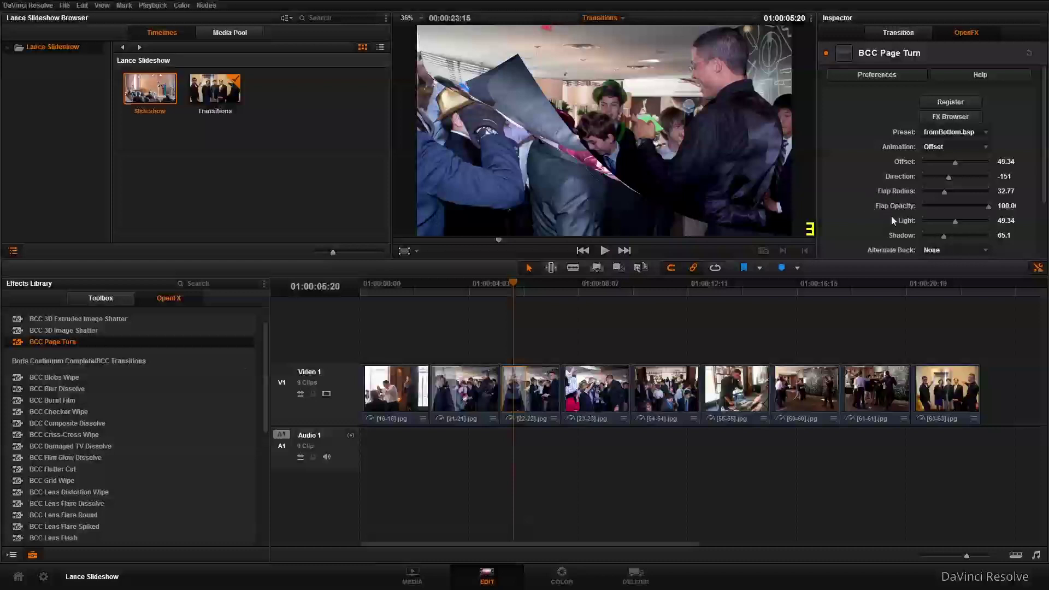
{"action": "scroll", "coordinate": [888, 217], "scroll_direction": "down", "scroll_amount": 3}
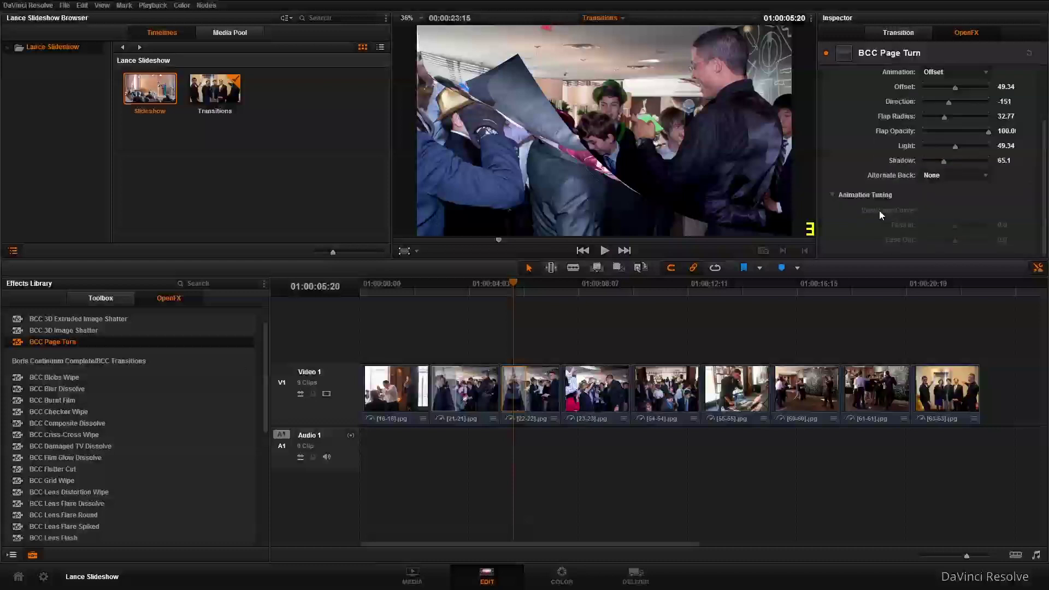
{"action": "scroll", "coordinate": [880, 211], "scroll_direction": "up", "scroll_amount": 3}
{"action": "scroll", "coordinate": [879, 211], "scroll_direction": "down", "scroll_amount": 3}
{"action": "scroll", "coordinate": [879, 211], "scroll_direction": "up", "scroll_amount": 3}
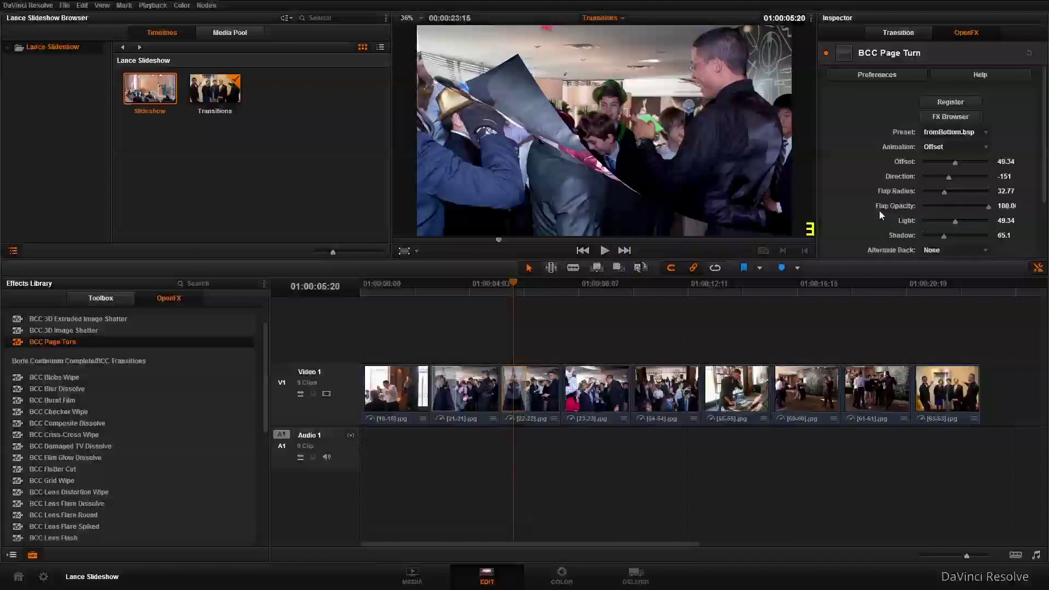
Step: Add a BCC Grid Wipe between the next two photos, select it and preview the wipe
{"action": "left_click", "coordinate": [561, 286]}
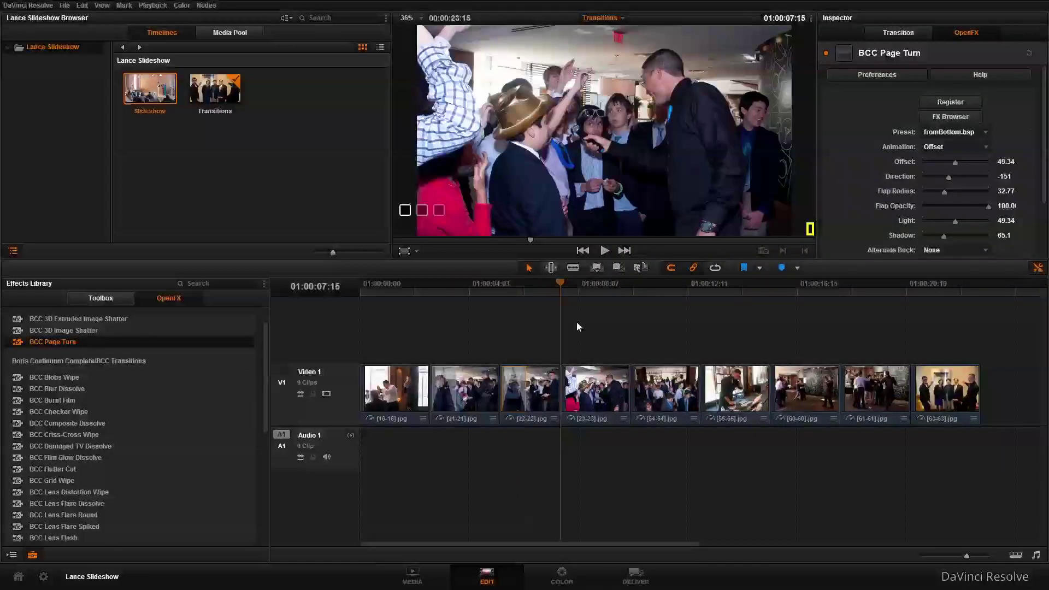
{"action": "left_click", "coordinate": [61, 413]}
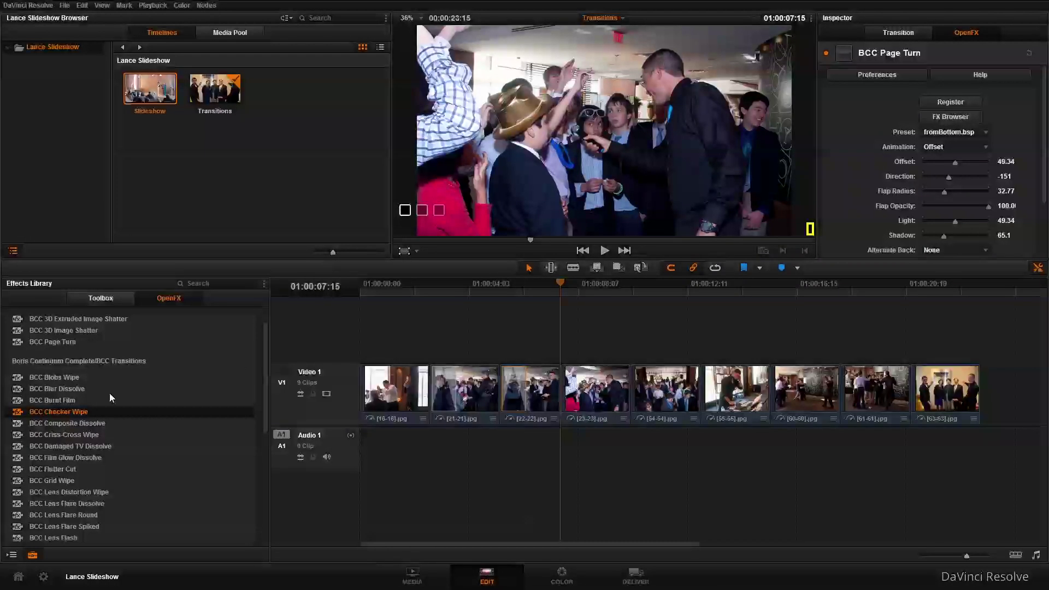
{"action": "left_click", "coordinate": [104, 446]}
{"action": "left_click", "coordinate": [93, 481]}
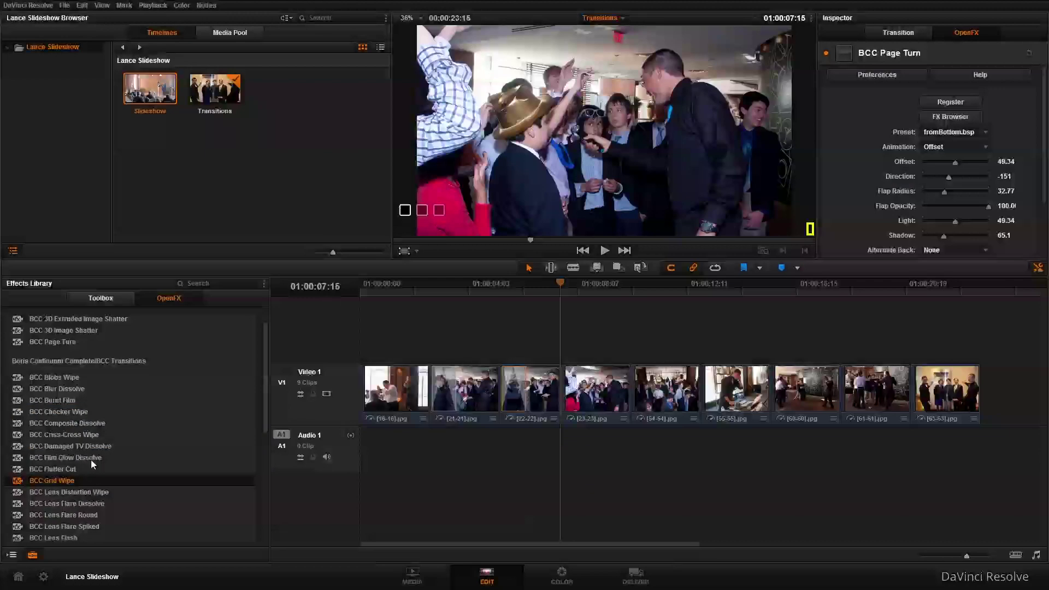
{"action": "scroll", "coordinate": [94, 463], "scroll_direction": "down", "scroll_amount": 3}
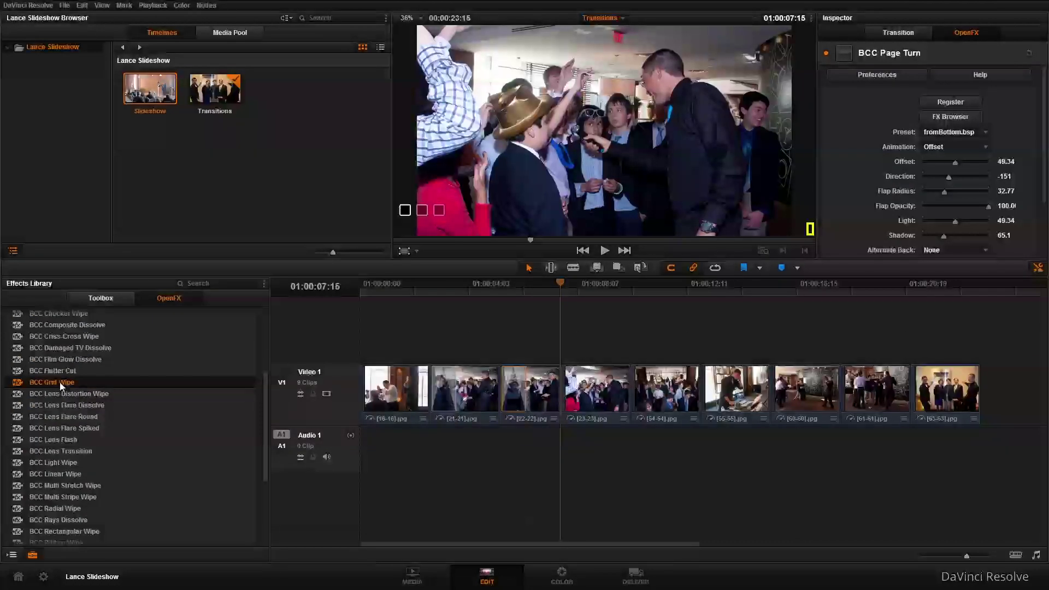
{"action": "left_click_drag", "start_coordinate": [60, 381], "coordinate": [563, 389]}
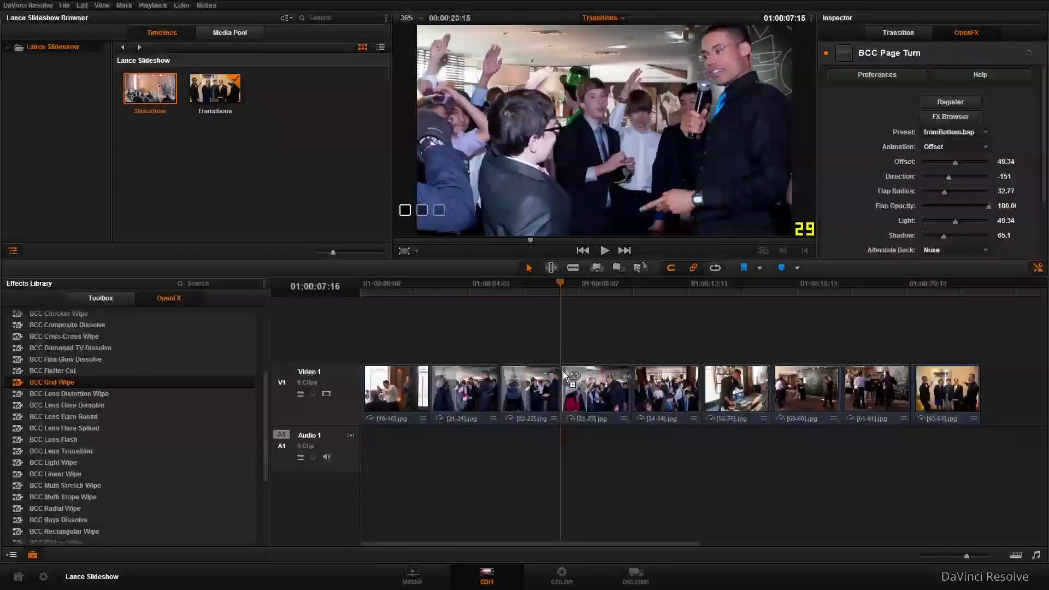
{"action": "left_click", "coordinate": [576, 289]}
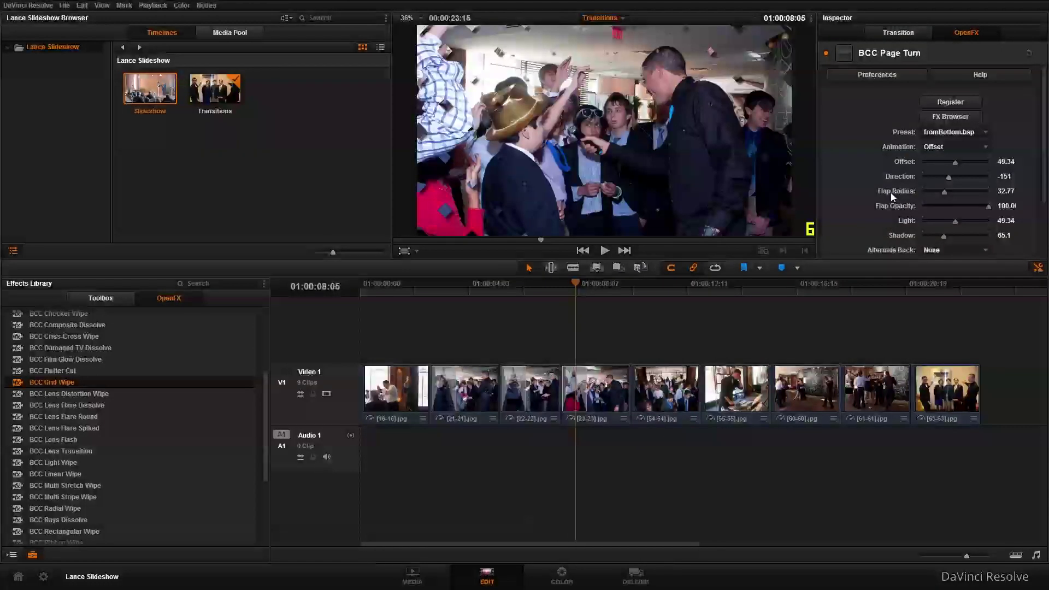
{"action": "left_click", "coordinate": [582, 401]}
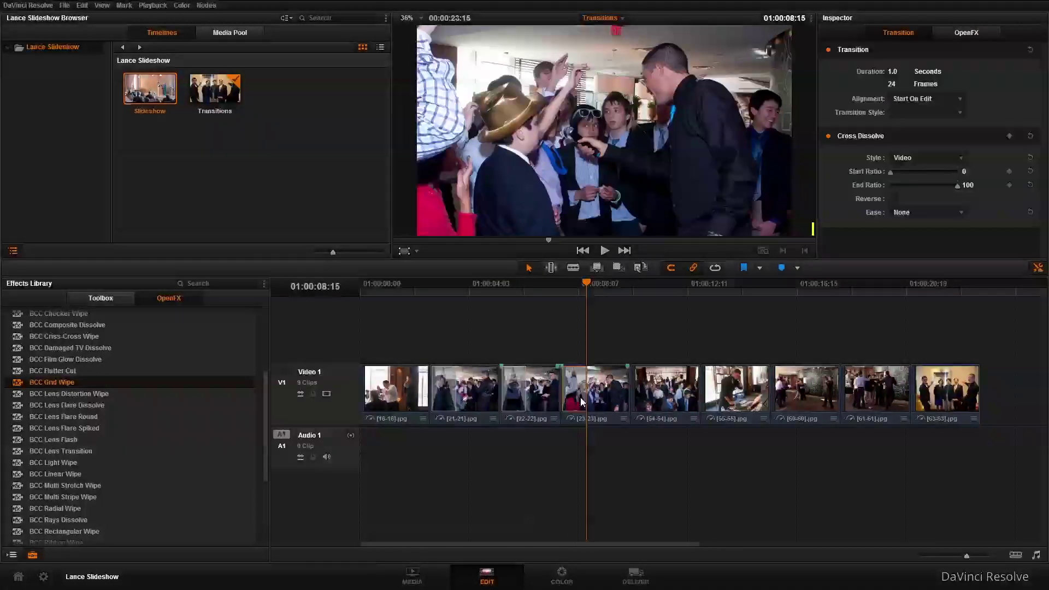
{"action": "left_click", "coordinate": [576, 283]}
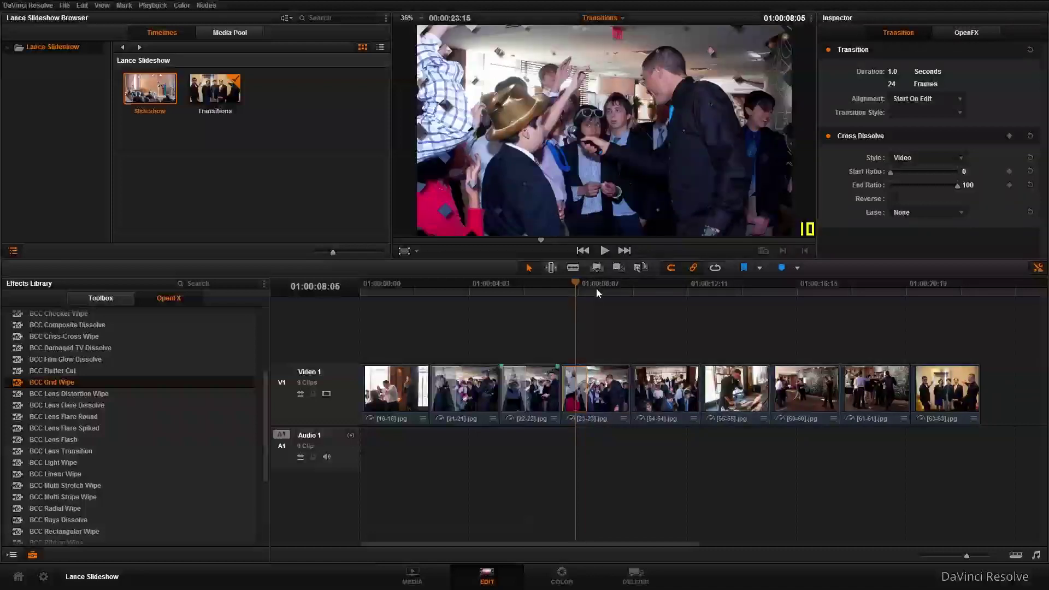
{"action": "key", "text": "Left"}
{"action": "key", "text": "Left"}
{"action": "key", "text": "Left"}
{"action": "key", "text": "Left"}
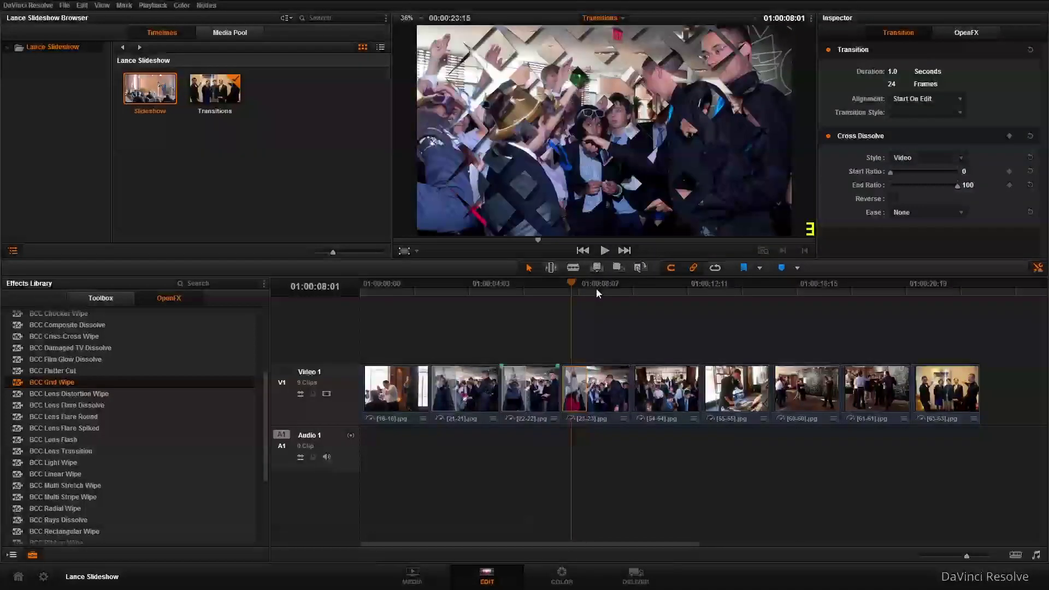
Step: Try the Corner to Corner Tension and RadialNinjaDD presets, settling on DiagonalDD.bsp
{"action": "left_click", "coordinate": [966, 34]}
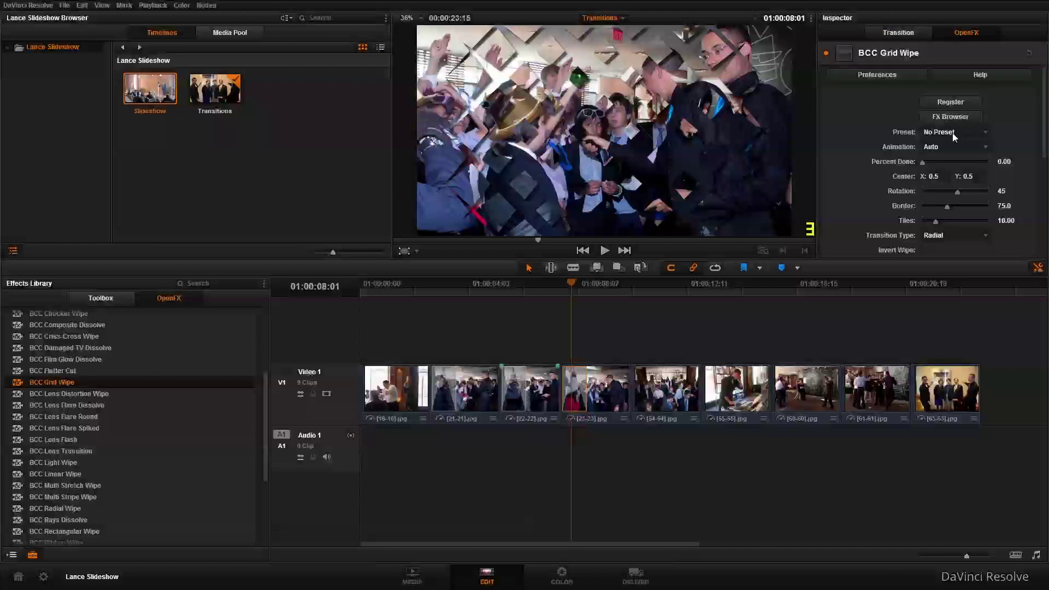
{"action": "left_click", "coordinate": [965, 132]}
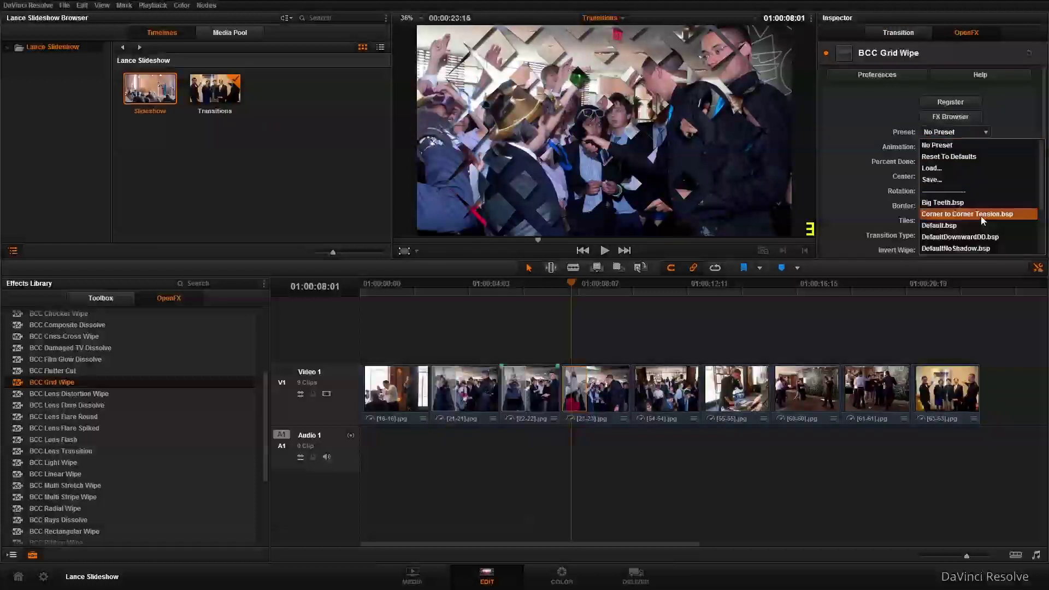
{"action": "scroll", "coordinate": [973, 210], "scroll_direction": "down", "scroll_amount": 2}
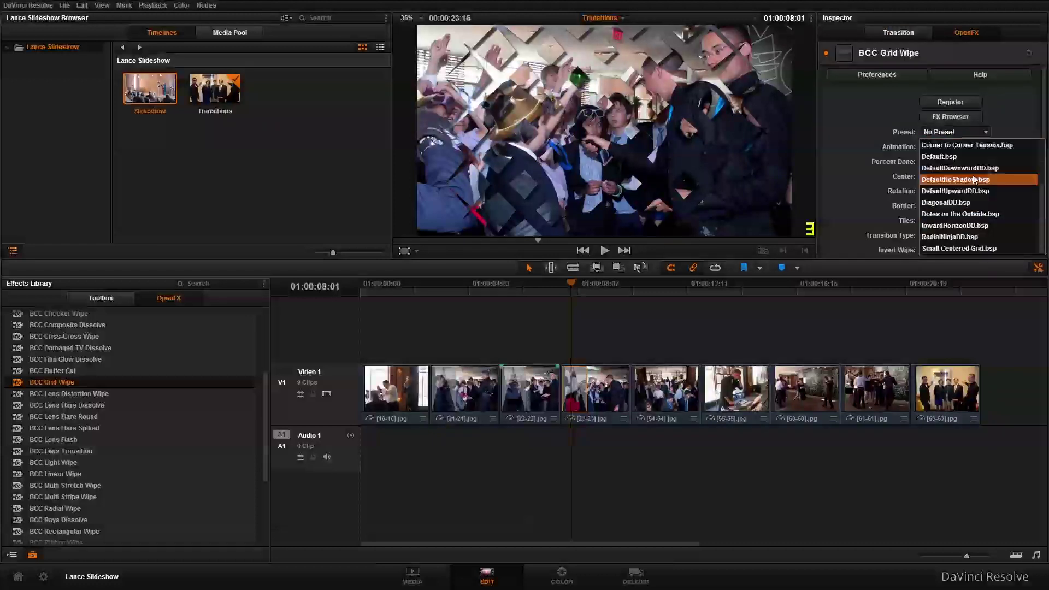
{"action": "left_click", "coordinate": [976, 144]}
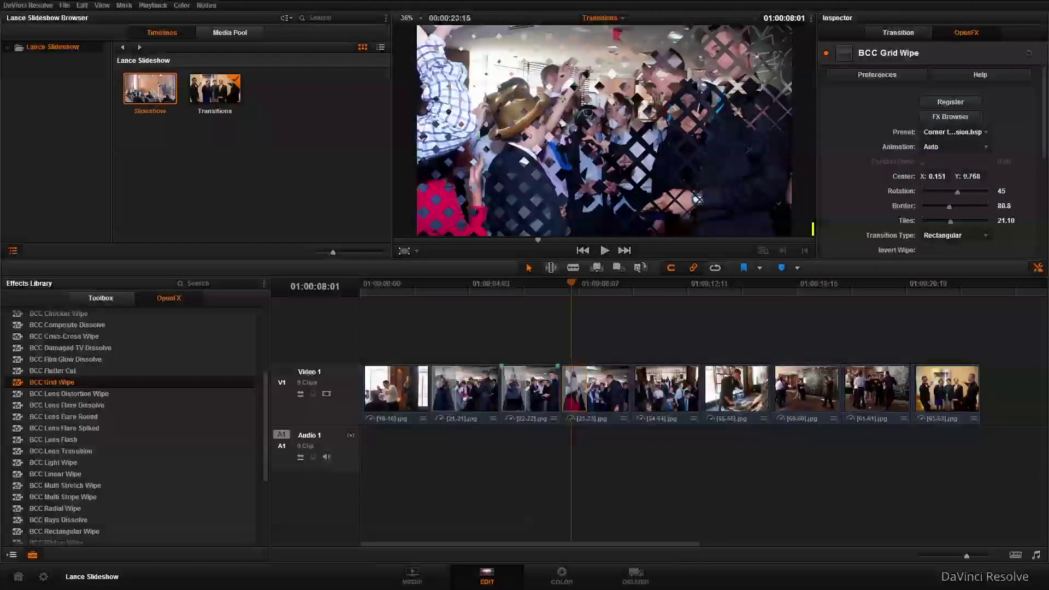
{"action": "left_click", "coordinate": [983, 132]}
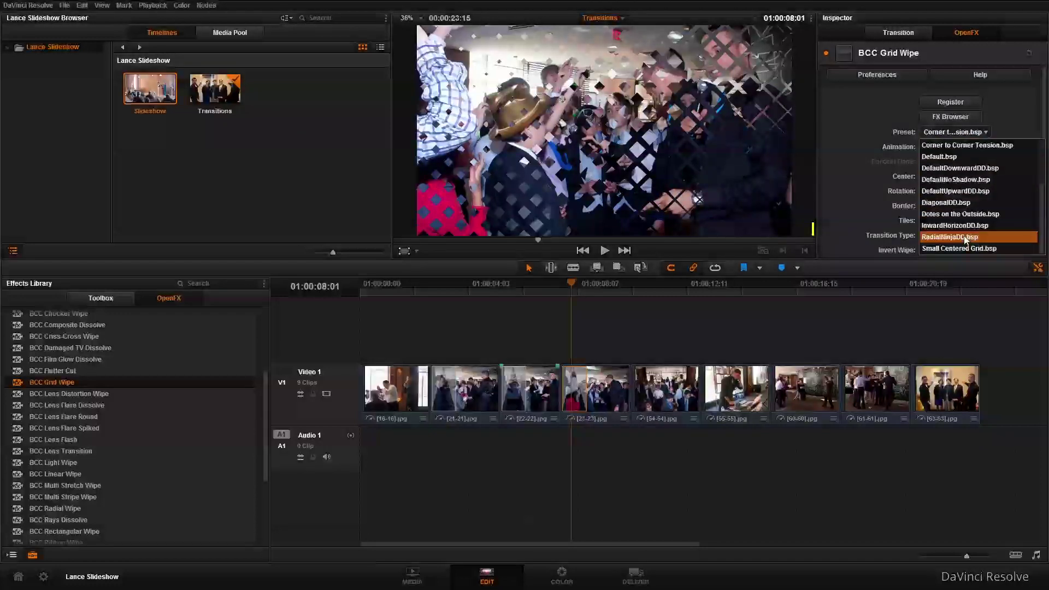
{"action": "left_click", "coordinate": [964, 241]}
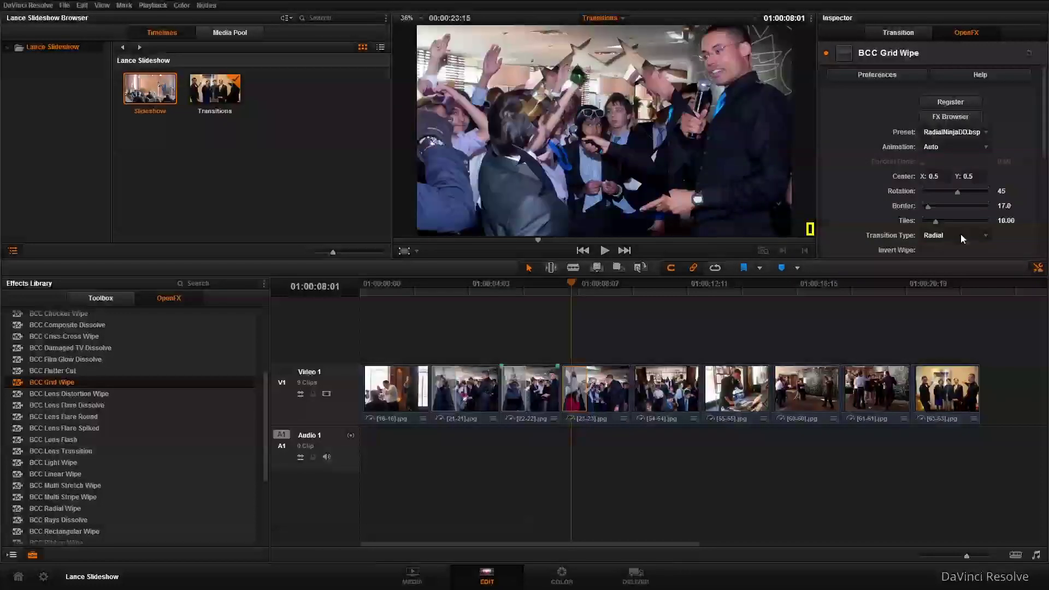
{"action": "left_click", "coordinate": [984, 134]}
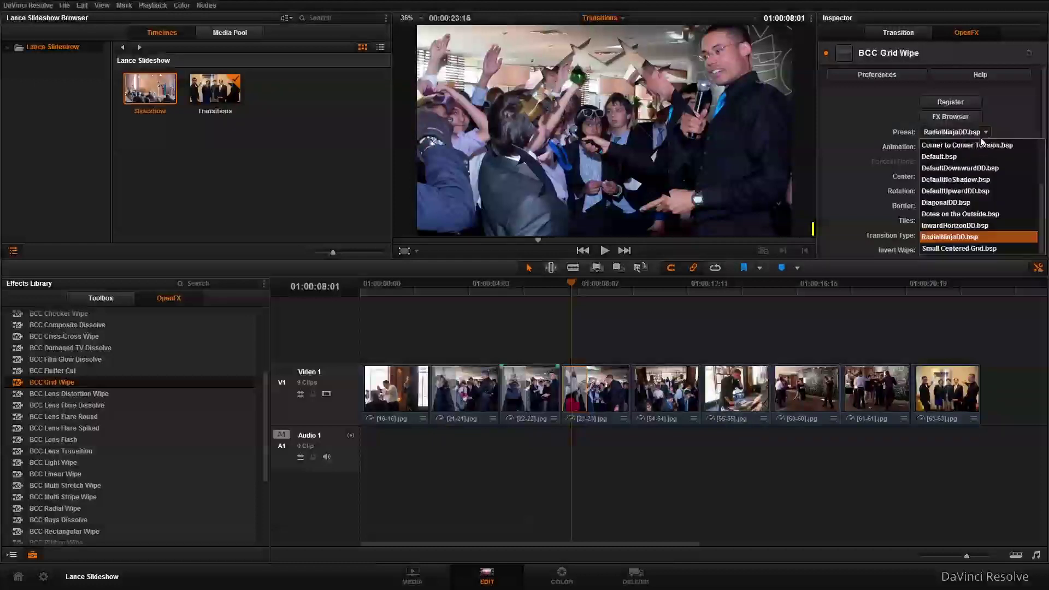
{"action": "left_click", "coordinate": [955, 203]}
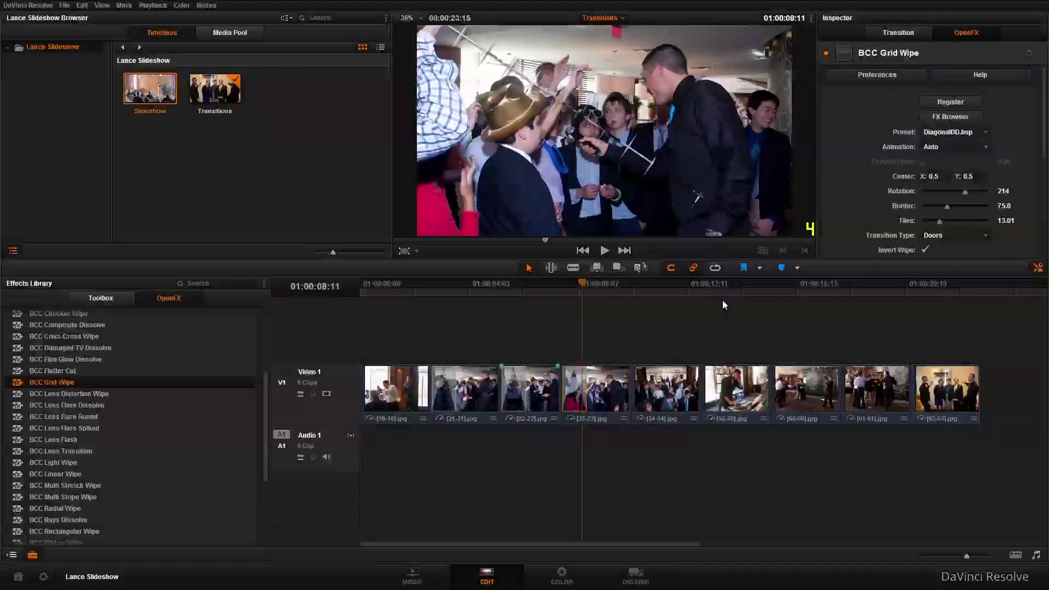
Step: Place a BCC Tritone Dissolve, then a BCC Tile Wipe at clip [55-55], previewing each
{"action": "left_click_drag", "start_coordinate": [264, 448], "coordinate": [261, 526]}
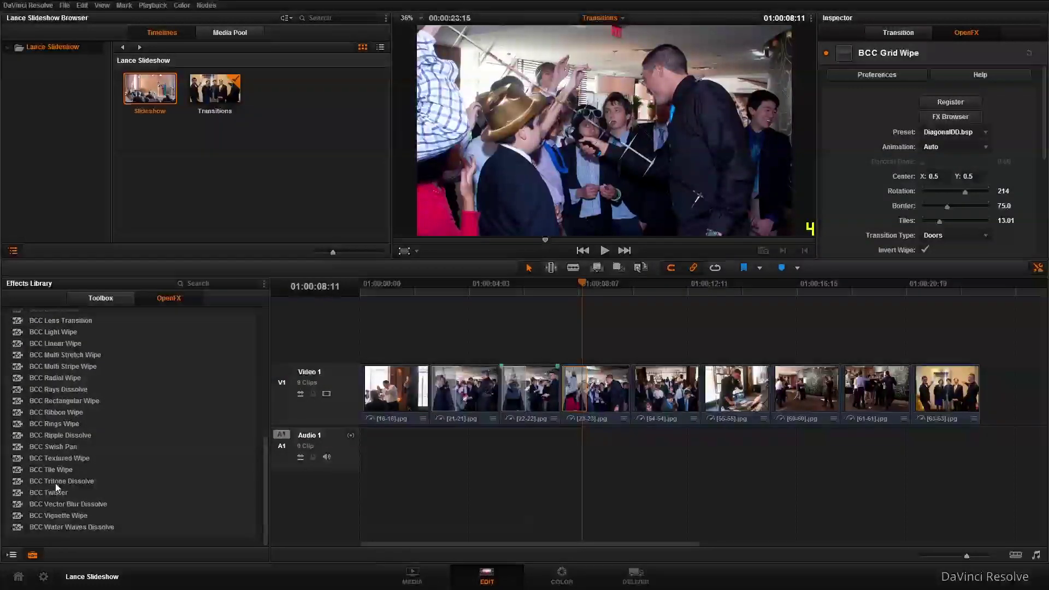
{"action": "left_click_drag", "start_coordinate": [56, 485], "coordinate": [640, 382]}
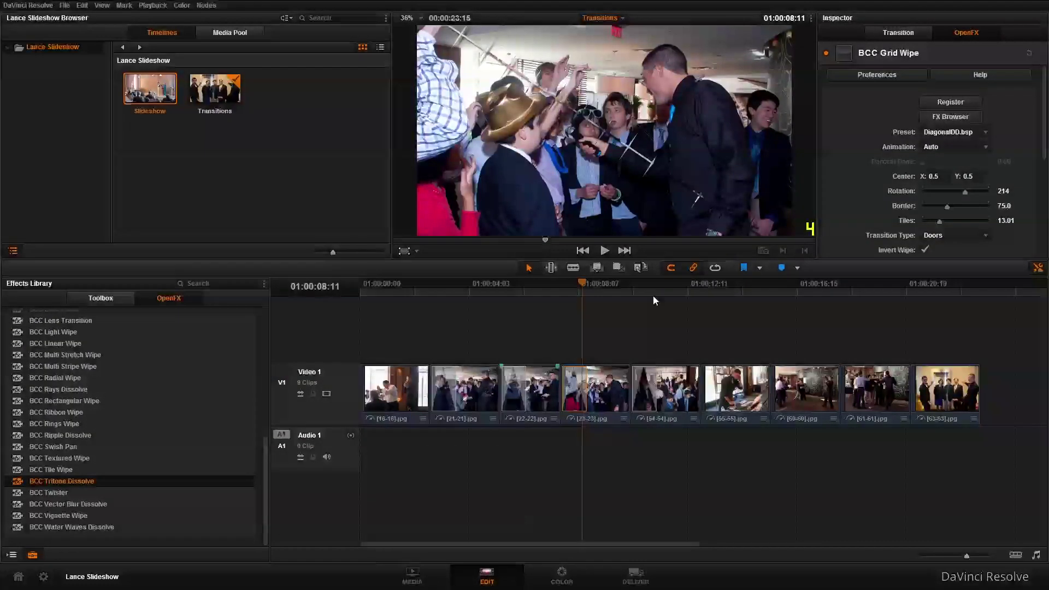
{"action": "left_click", "coordinate": [645, 287]}
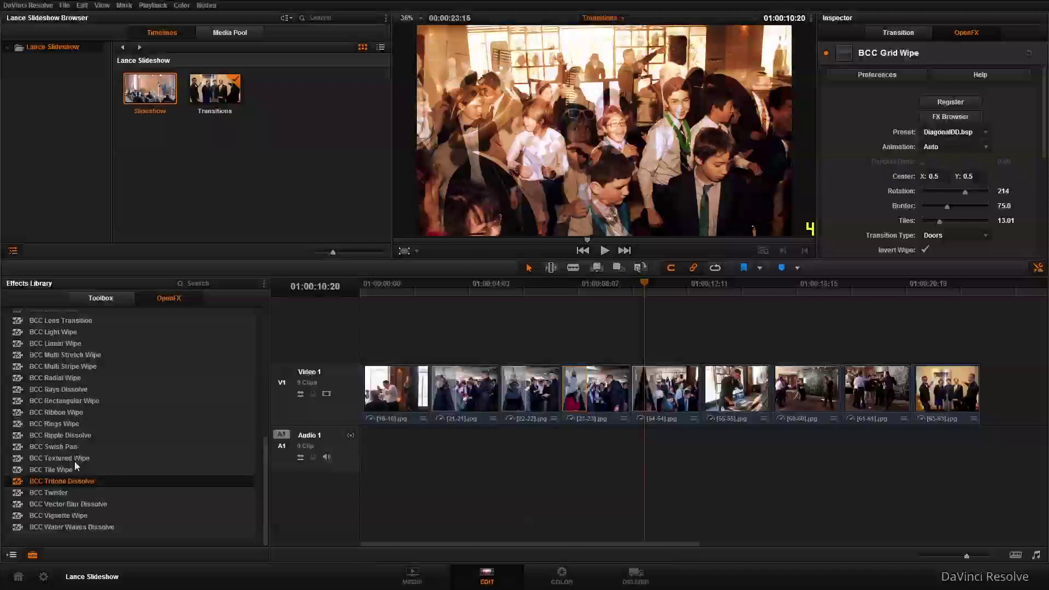
{"action": "left_click_drag", "start_coordinate": [55, 468], "coordinate": [731, 380]}
{"action": "left_click", "coordinate": [717, 289]}
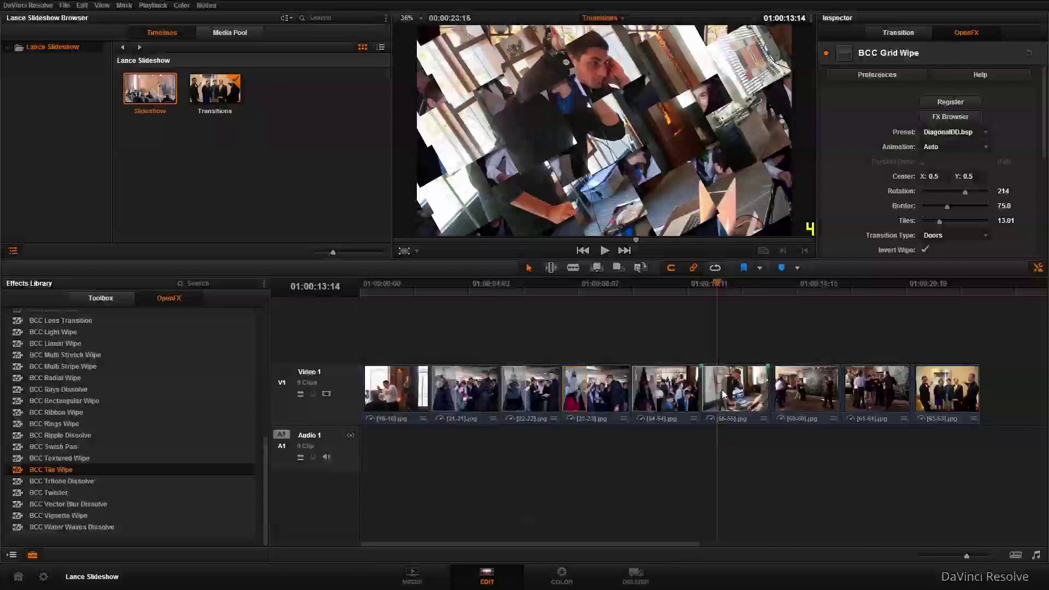
Step: Apply the WarmRaysShimmerDD.bsp preset to the selected Rays Dissolve transition
{"action": "left_click", "coordinate": [725, 393]}
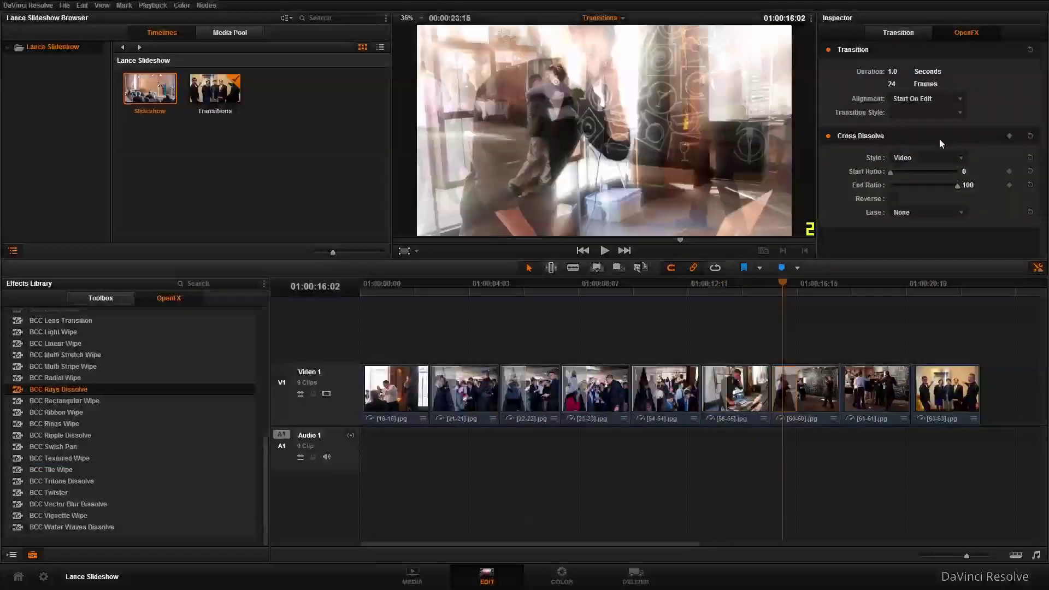
{"action": "left_click", "coordinate": [949, 132]}
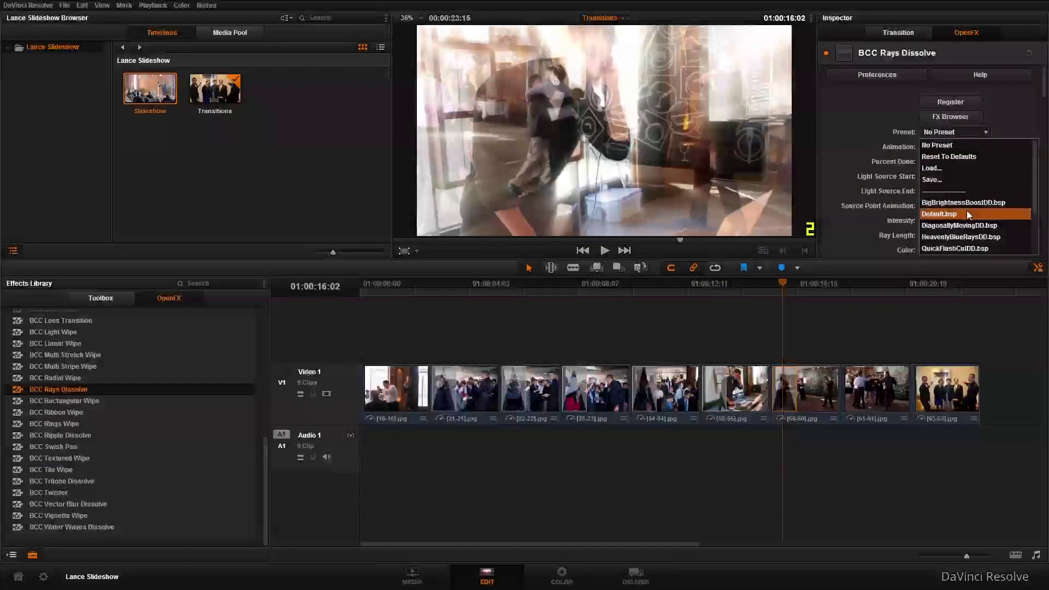
{"action": "scroll", "coordinate": [963, 222], "scroll_direction": "down", "scroll_amount": 1}
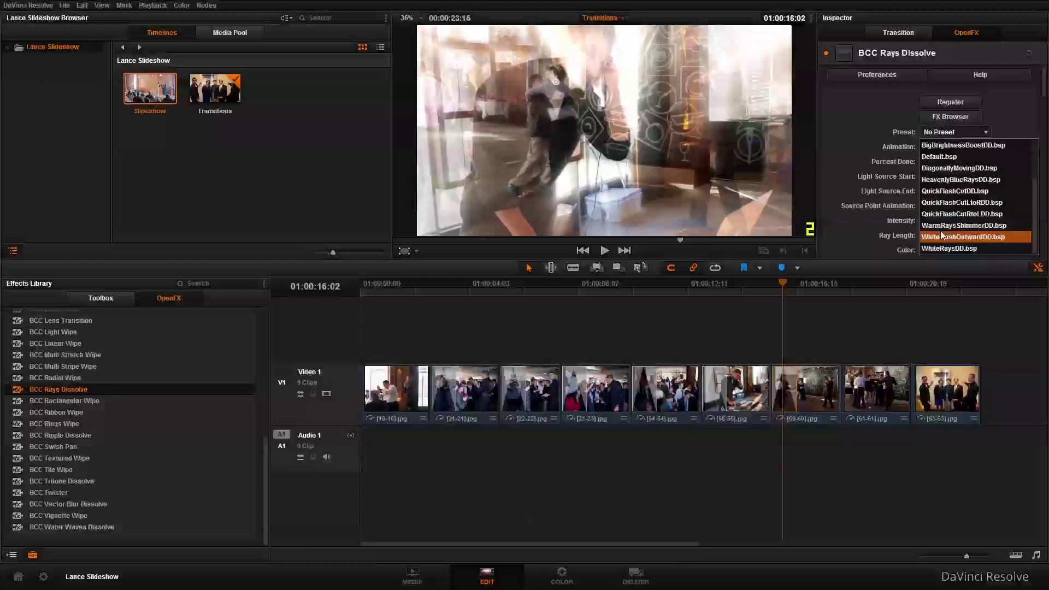
{"action": "left_click", "coordinate": [943, 225]}
Step: Set the rays Saturation to 22.7 and shift the Hue to -42
{"action": "scroll", "coordinate": [872, 222], "scroll_direction": "down", "scroll_amount": 5}
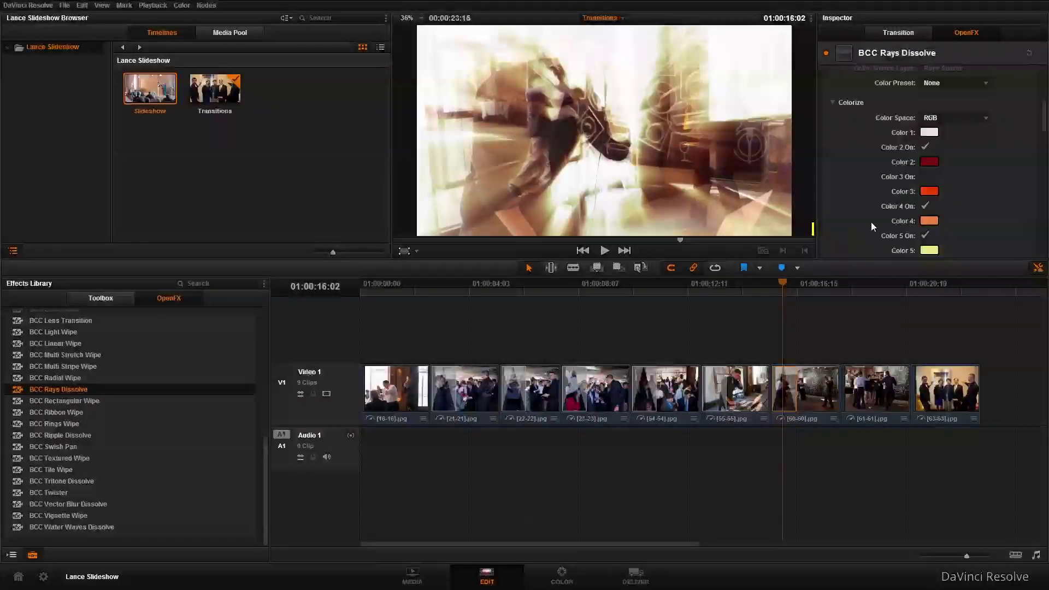
{"action": "scroll", "coordinate": [873, 220], "scroll_direction": "down", "scroll_amount": 5}
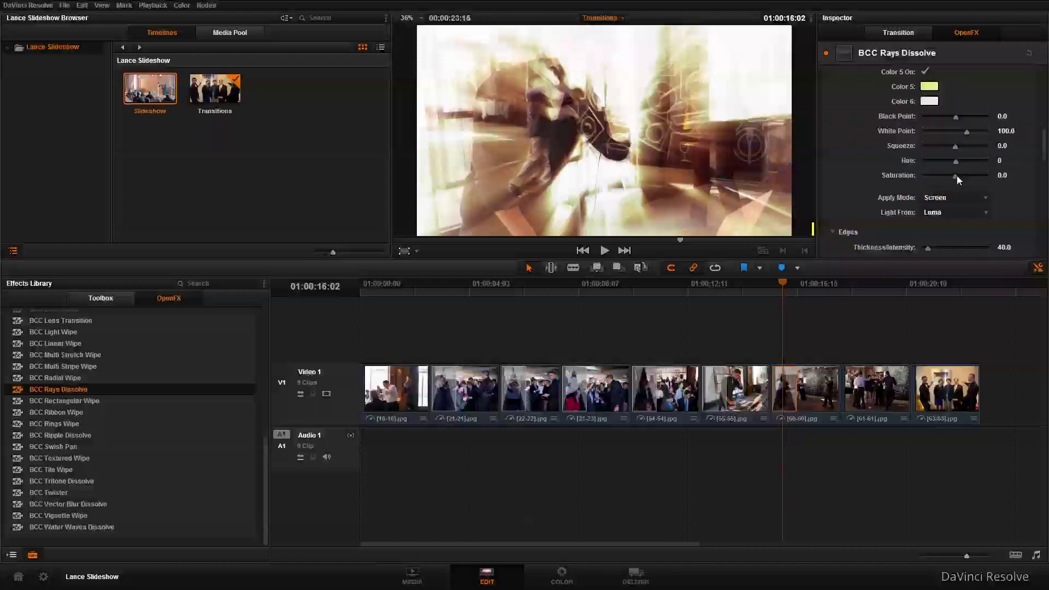
{"action": "left_click_drag", "start_coordinate": [957, 177], "coordinate": [963, 178]}
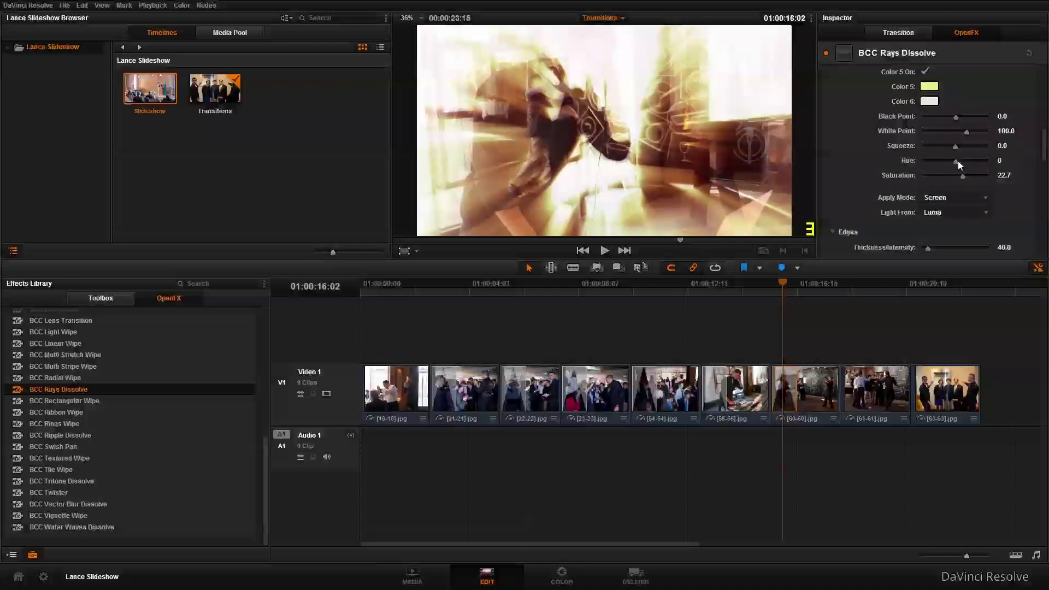
{"action": "left_click_drag", "start_coordinate": [959, 161], "coordinate": [953, 162]}
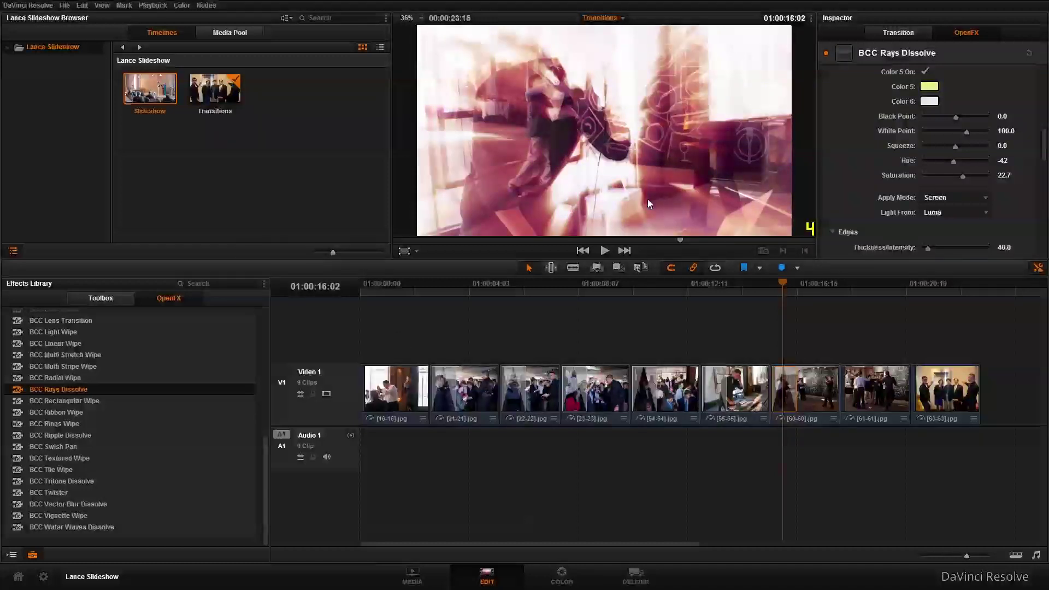
Step: Place a BCC Grid Wipe on the cut near clip [61-61] and select it
{"action": "left_click", "coordinate": [67, 378]}
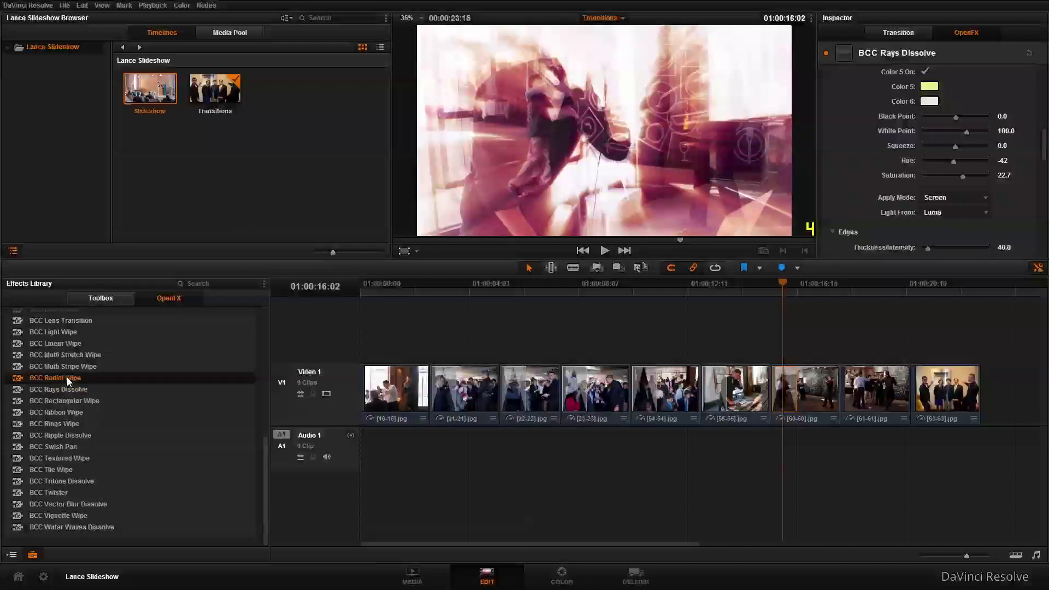
{"action": "scroll", "coordinate": [66, 377], "scroll_direction": "up", "scroll_amount": 1}
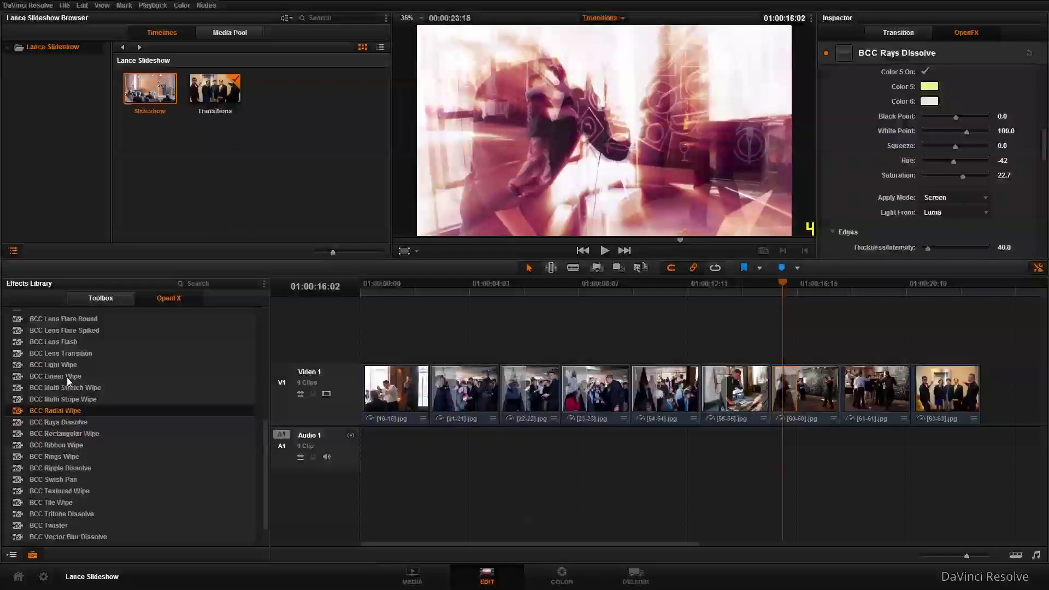
{"action": "scroll", "coordinate": [66, 376], "scroll_direction": "up", "scroll_amount": 3}
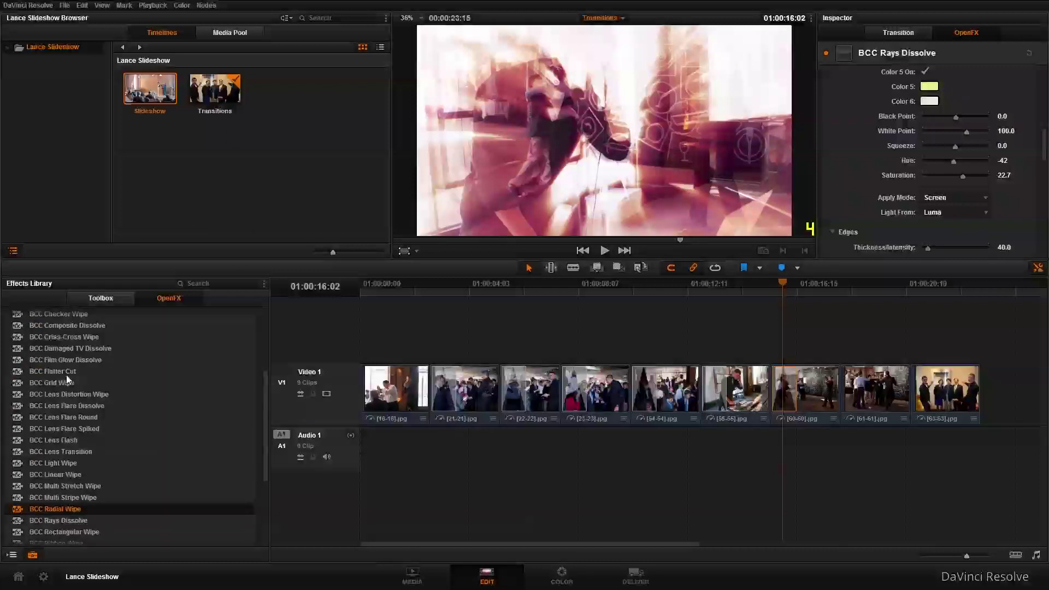
{"action": "left_click_drag", "start_coordinate": [58, 382], "coordinate": [858, 395]}
{"action": "left_click", "coordinate": [865, 289]}
{"action": "left_click", "coordinate": [858, 289]}
{"action": "left_click", "coordinate": [848, 395]}
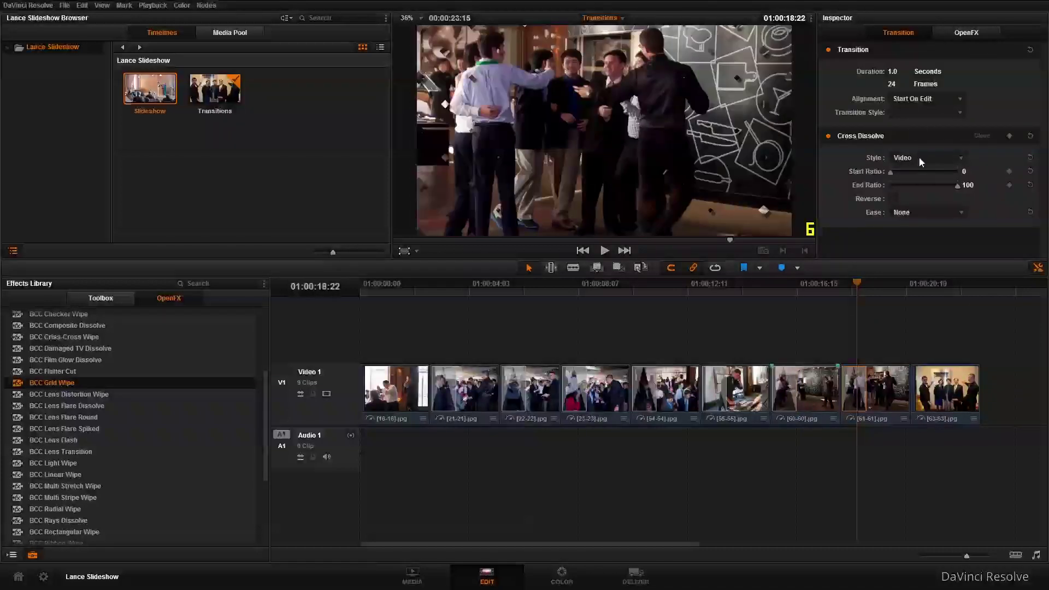
Step: Set that Grid Wipe's preset to Default.bsp, then drop a BCC Criss-Cross Wipe on the last cut
{"action": "left_click", "coordinate": [966, 33]}
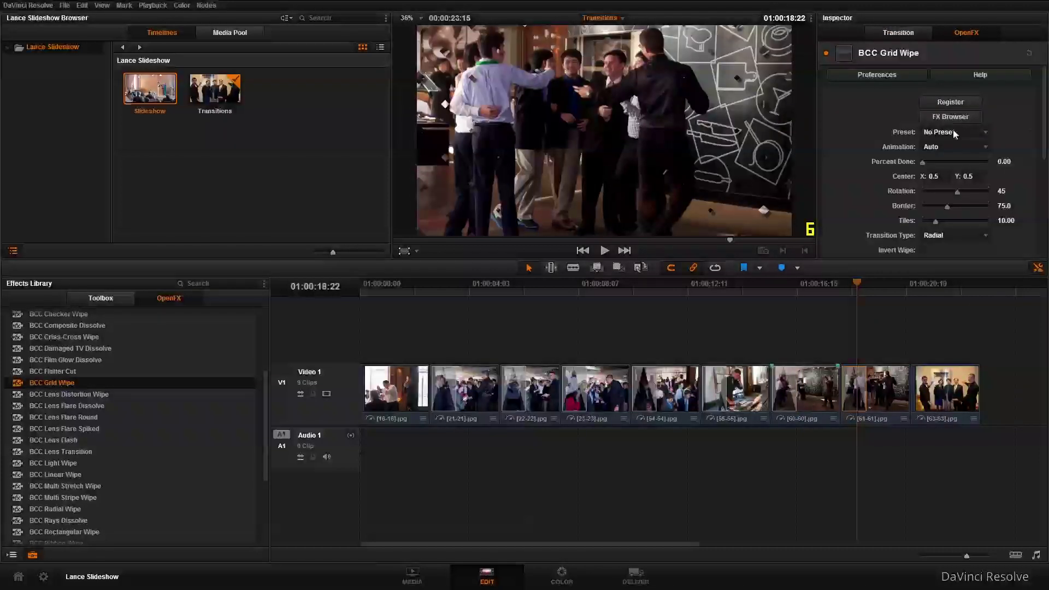
{"action": "left_click", "coordinate": [954, 132]}
{"action": "scroll", "coordinate": [956, 175], "scroll_direction": "down", "scroll_amount": 5}
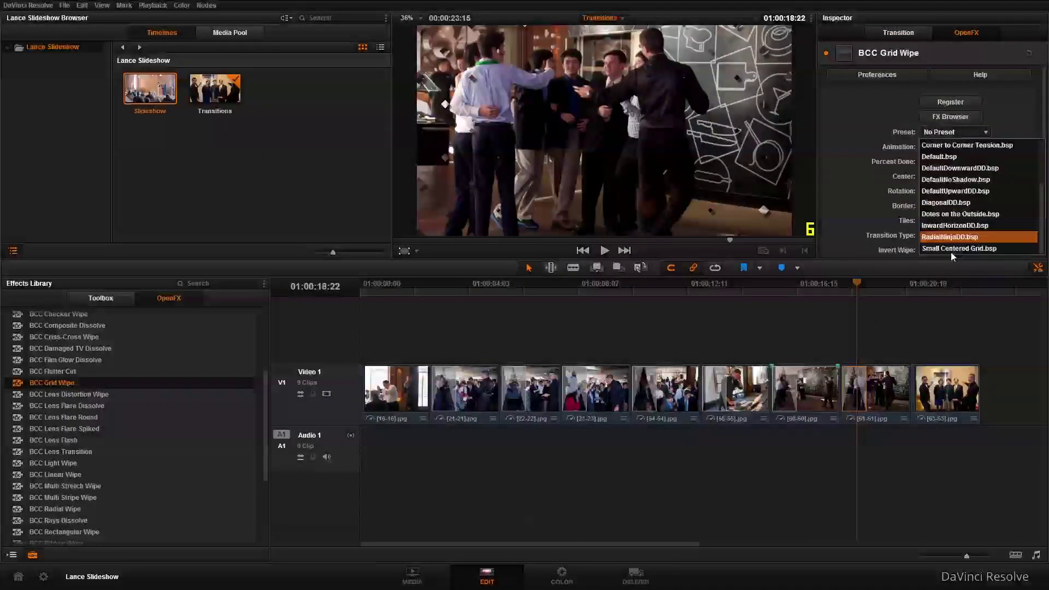
{"action": "left_click", "coordinate": [954, 157]}
{"action": "left_click", "coordinate": [77, 339]}
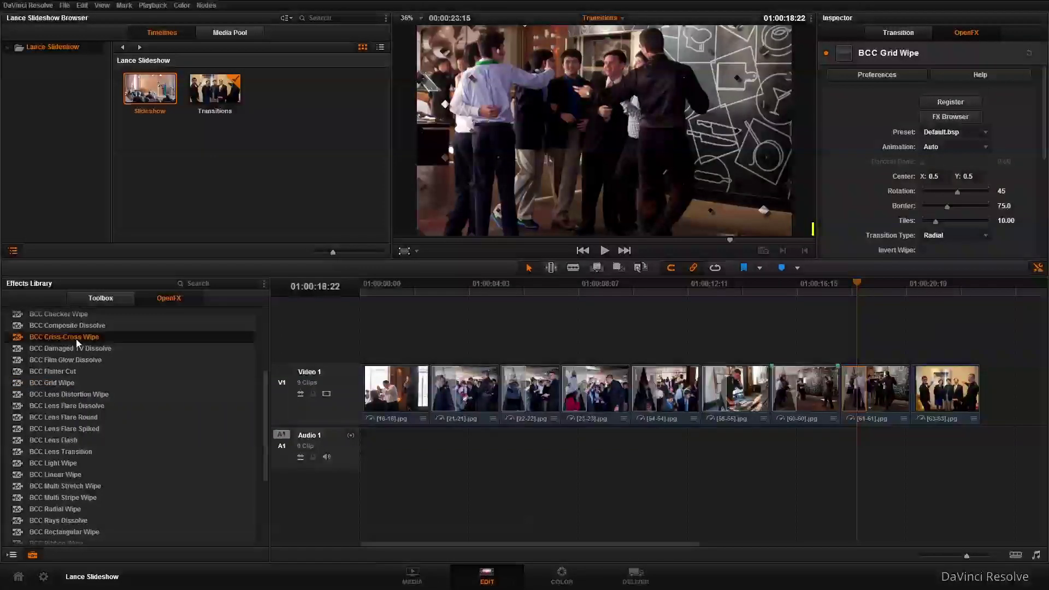
{"action": "left_click_drag", "start_coordinate": [78, 343], "coordinate": [924, 387]}
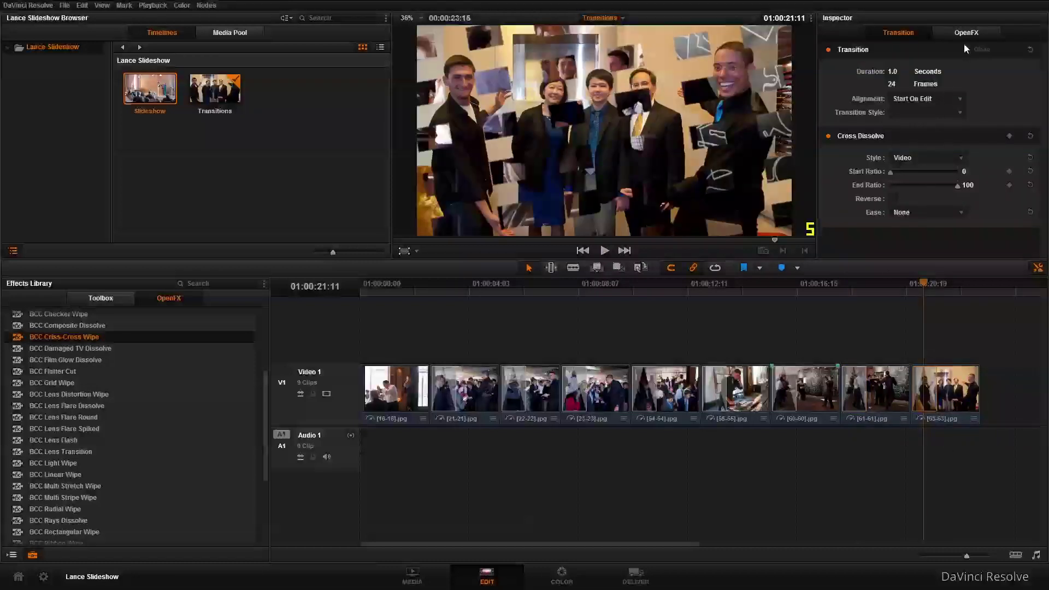
Step: Give the Criss-Cross Wipe a vertical-stripe .bsp preset and scroll through its Stripes and Border settings
{"action": "left_click", "coordinate": [964, 34]}
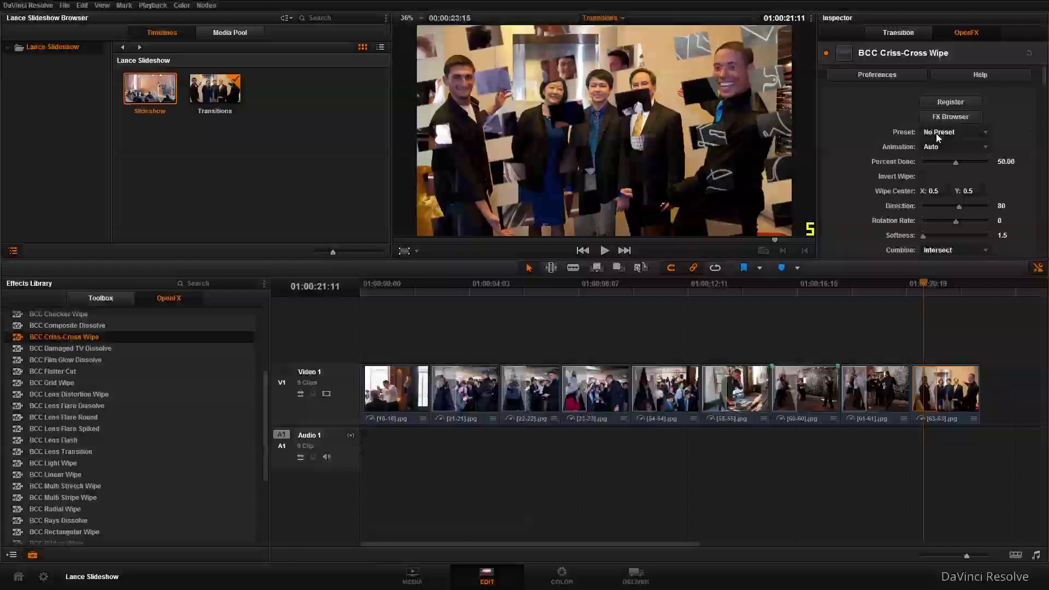
{"action": "left_click", "coordinate": [938, 133]}
{"action": "left_click", "coordinate": [953, 223]}
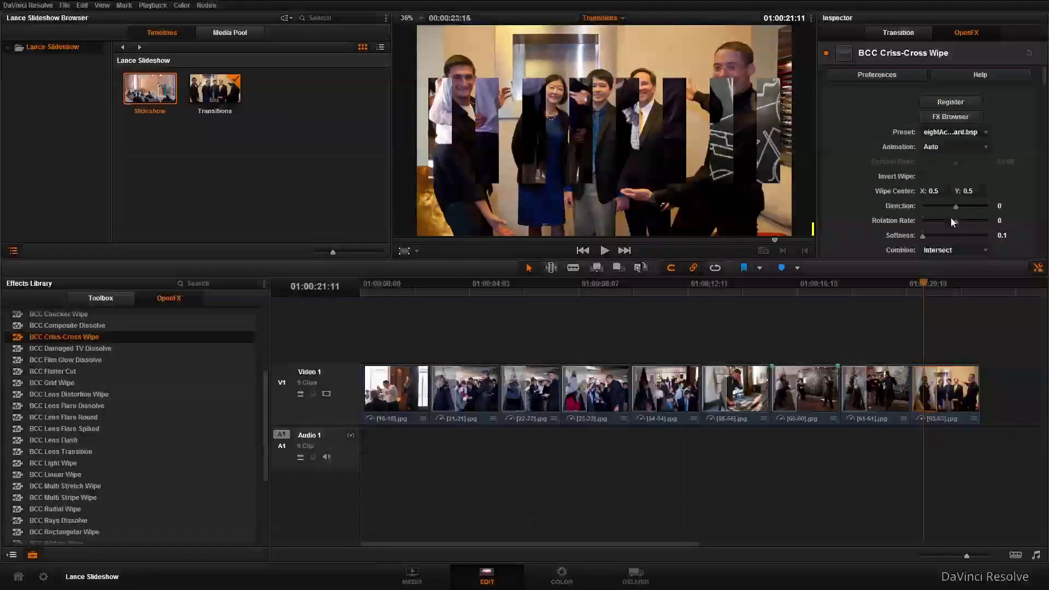
{"action": "scroll", "coordinate": [878, 198], "scroll_direction": "down", "scroll_amount": 10}
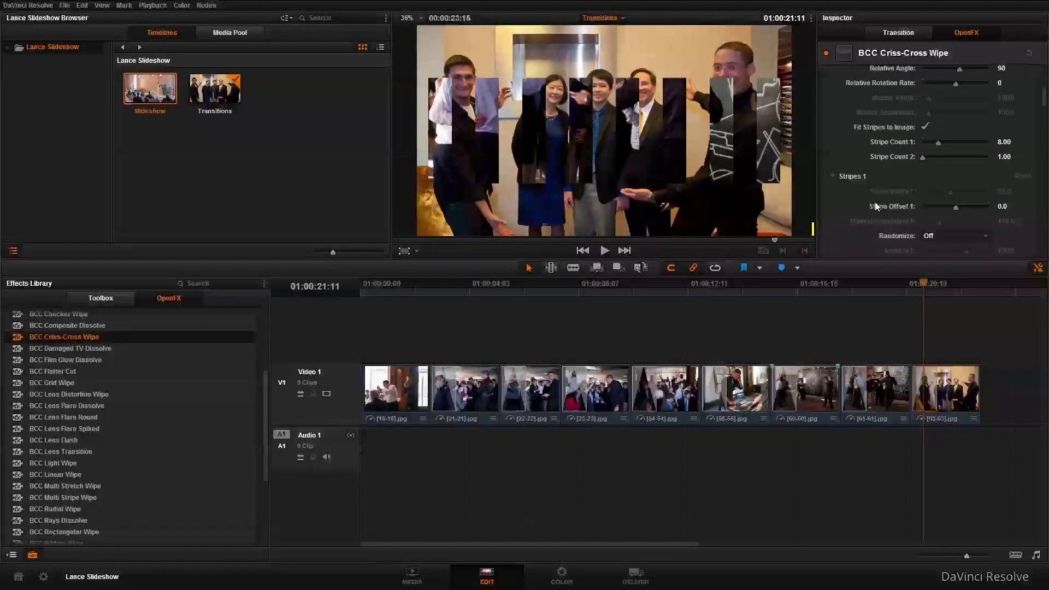
{"action": "scroll", "coordinate": [873, 205], "scroll_direction": "down", "scroll_amount": 8}
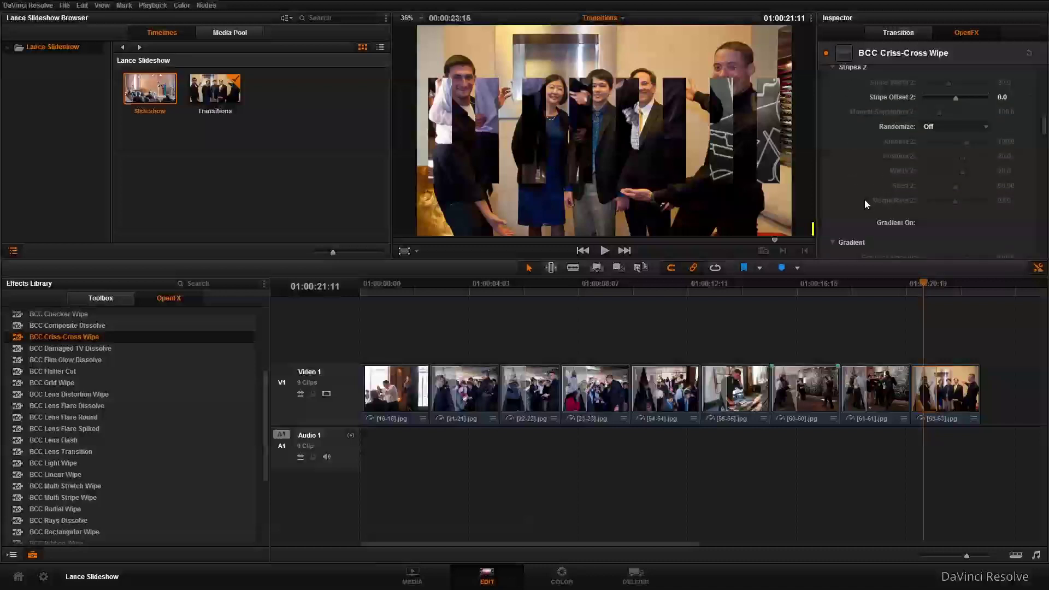
{"action": "scroll", "coordinate": [864, 199], "scroll_direction": "down", "scroll_amount": 10}
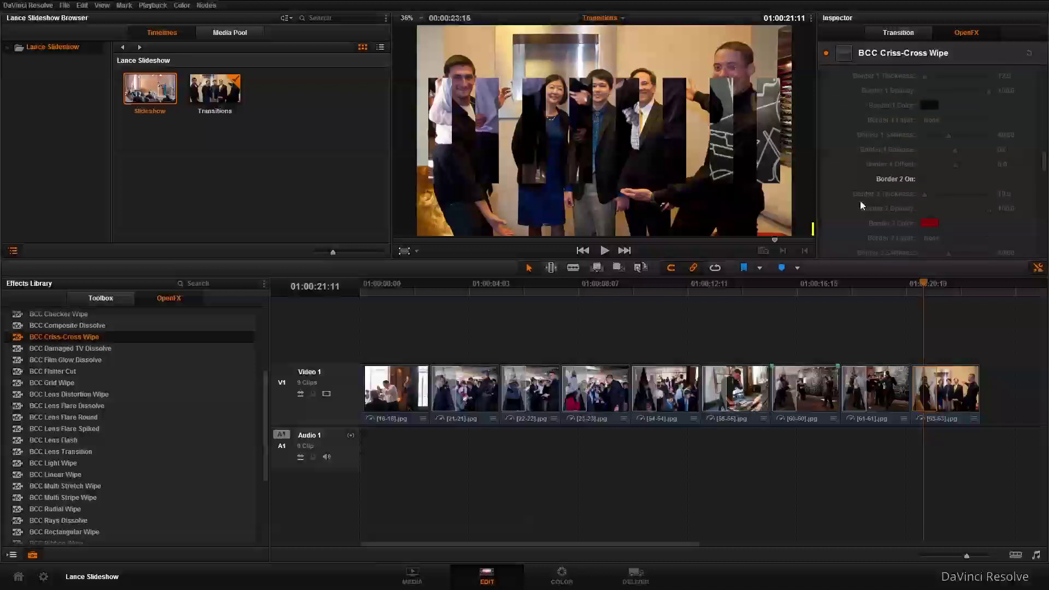